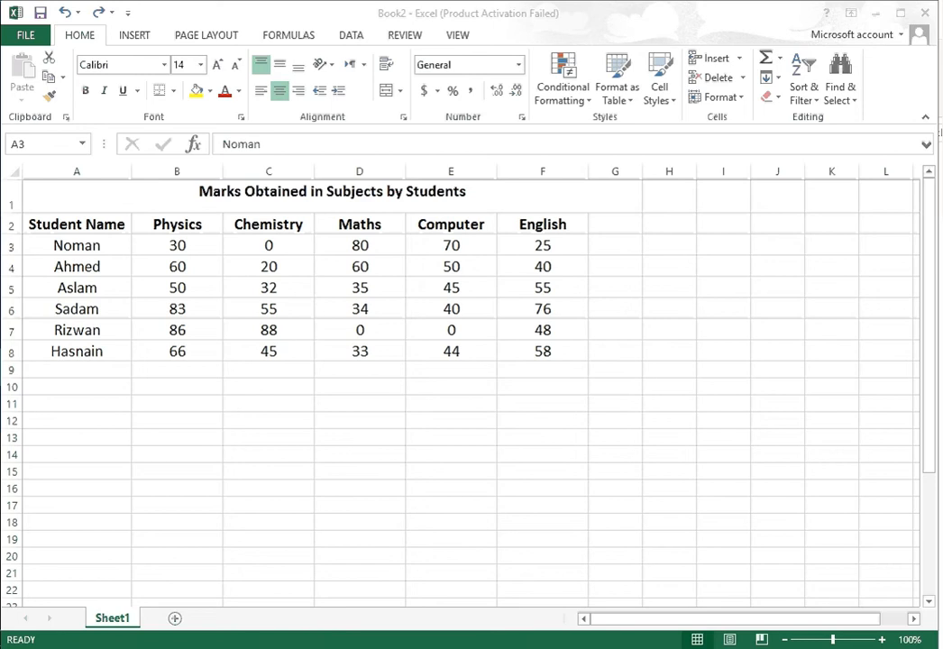
- Select the entire marks table including its title row
click(76, 225)
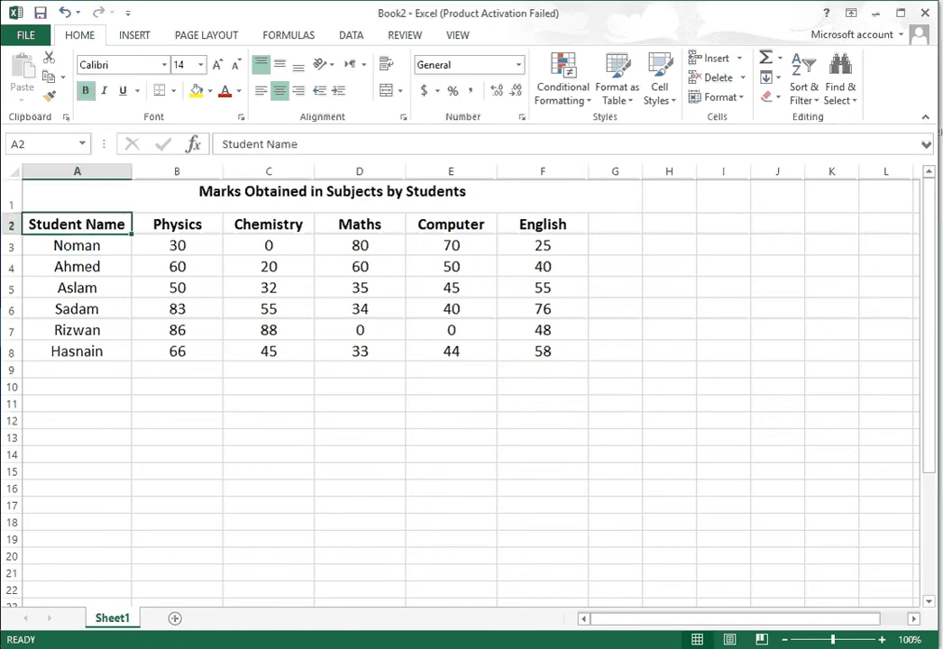
key(ctrl+s)
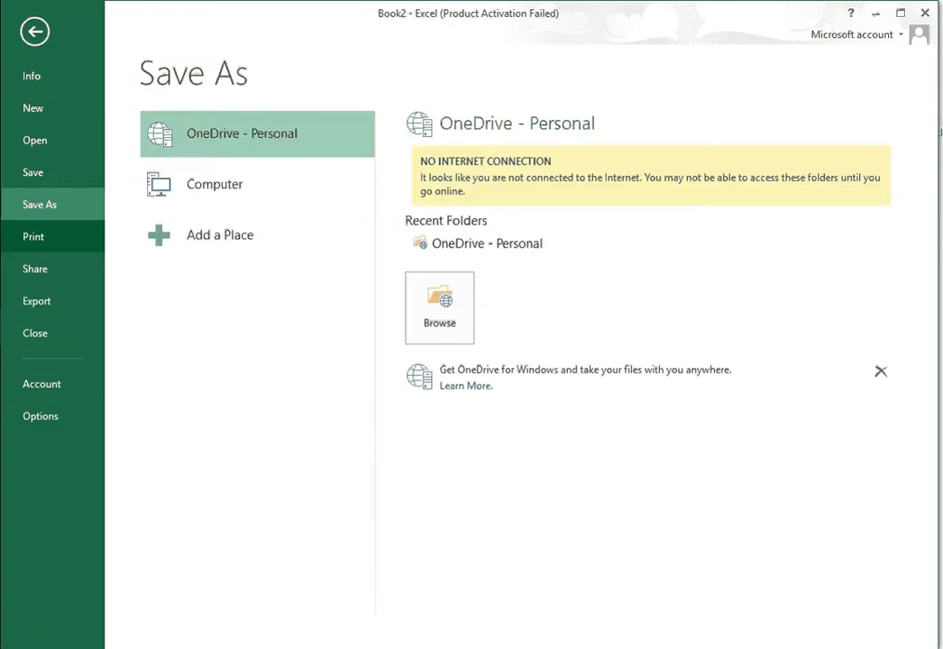
key(Escape)
key(ctrl+a)
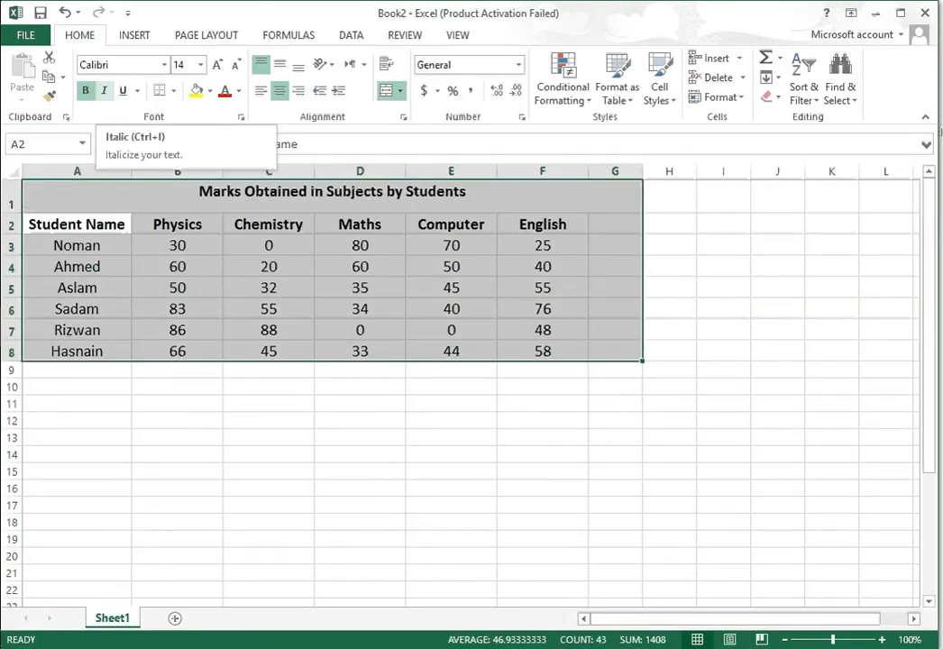
- Try italic, underline and bold on the whole marks table, ending with all three formats switched off
click(104, 91)
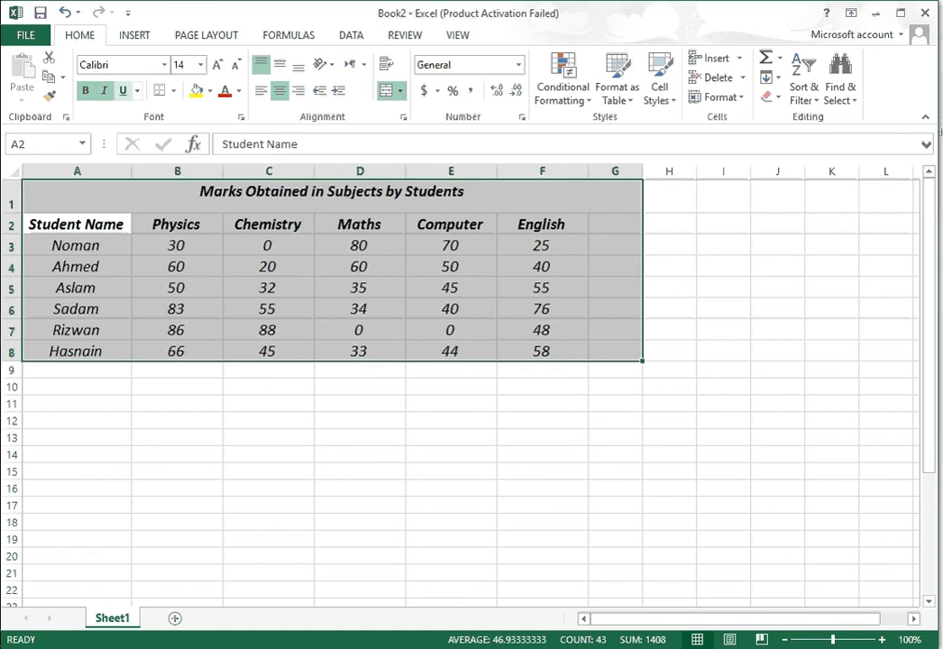
click(123, 90)
click(104, 90)
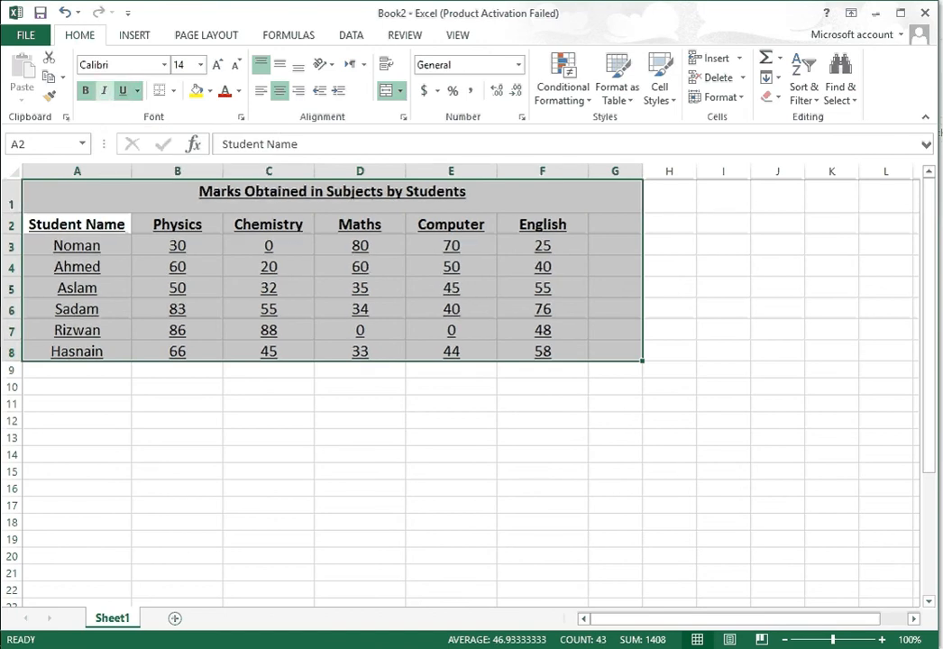
click(85, 91)
click(85, 90)
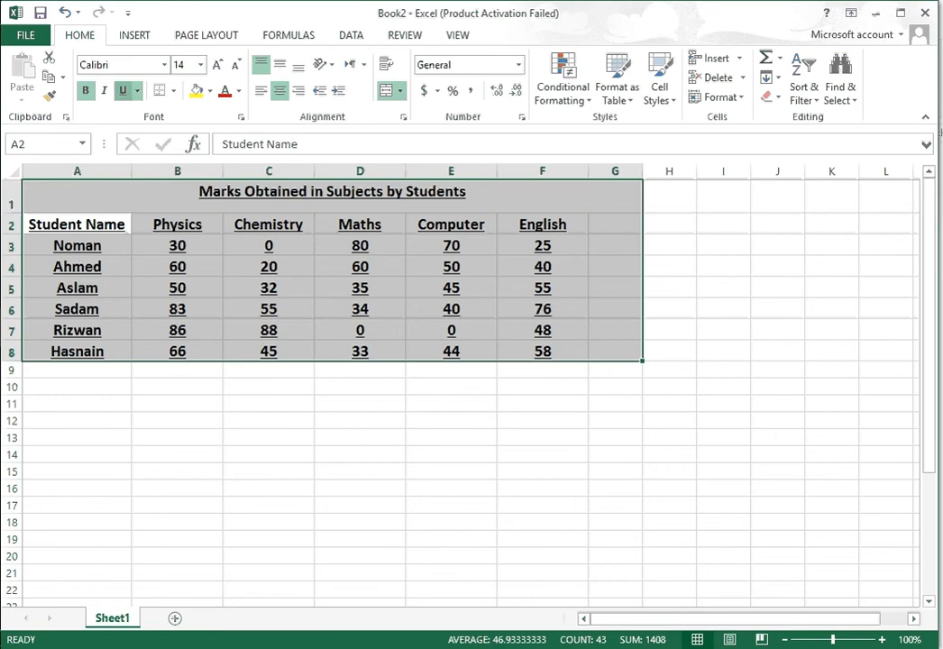
click(122, 90)
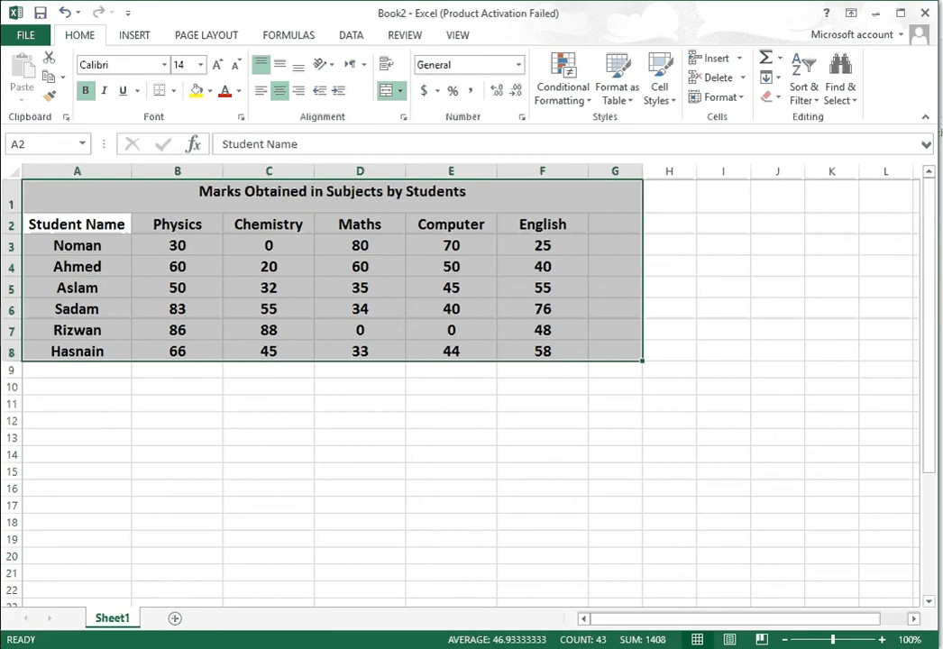
key(ctrl+b)
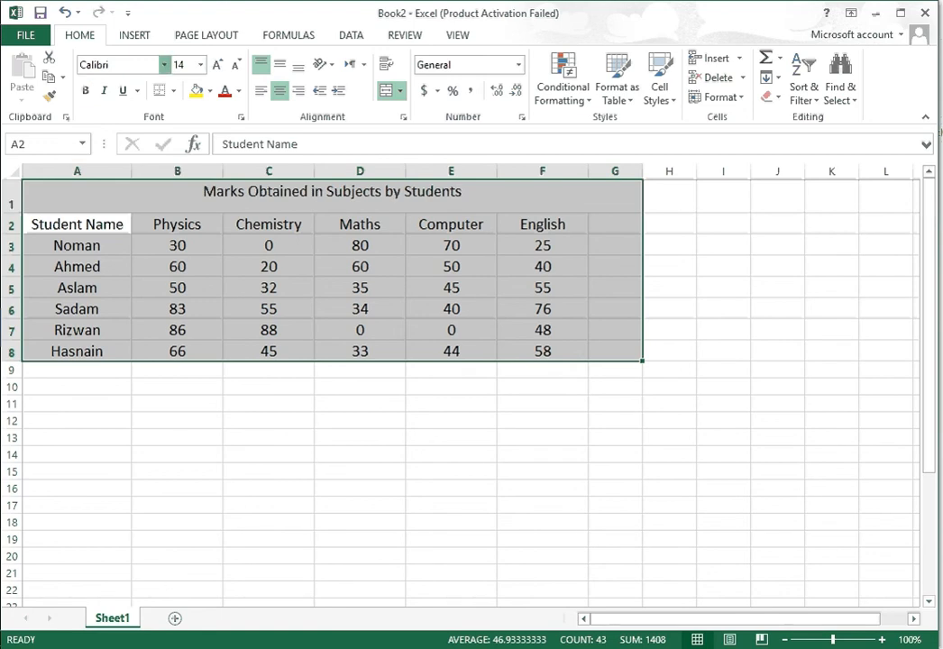
- Browse the available fonts for the table, and increase its font size one step before decreasing it again
click(163, 64)
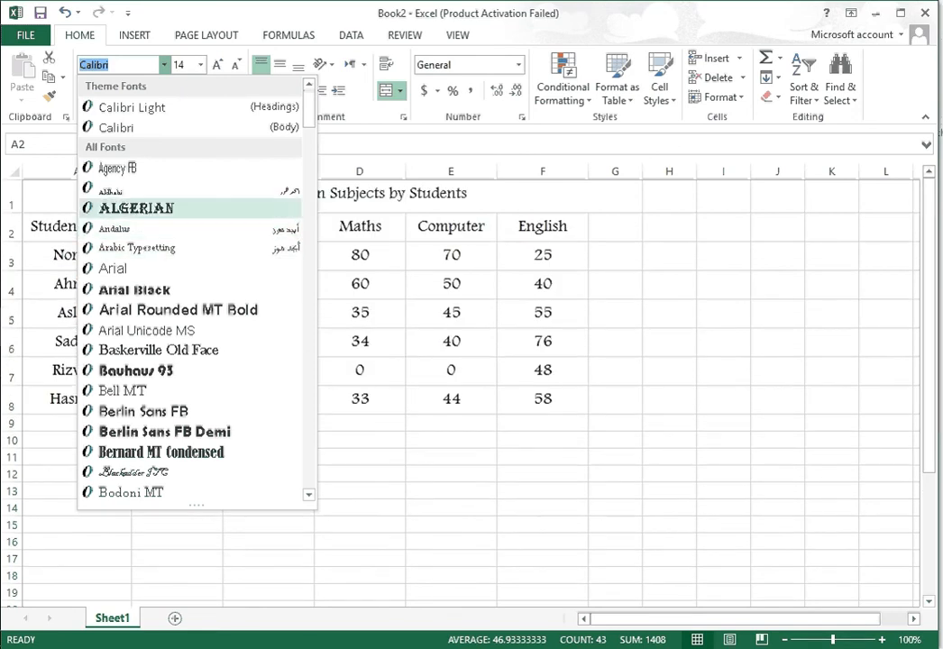
click(164, 65)
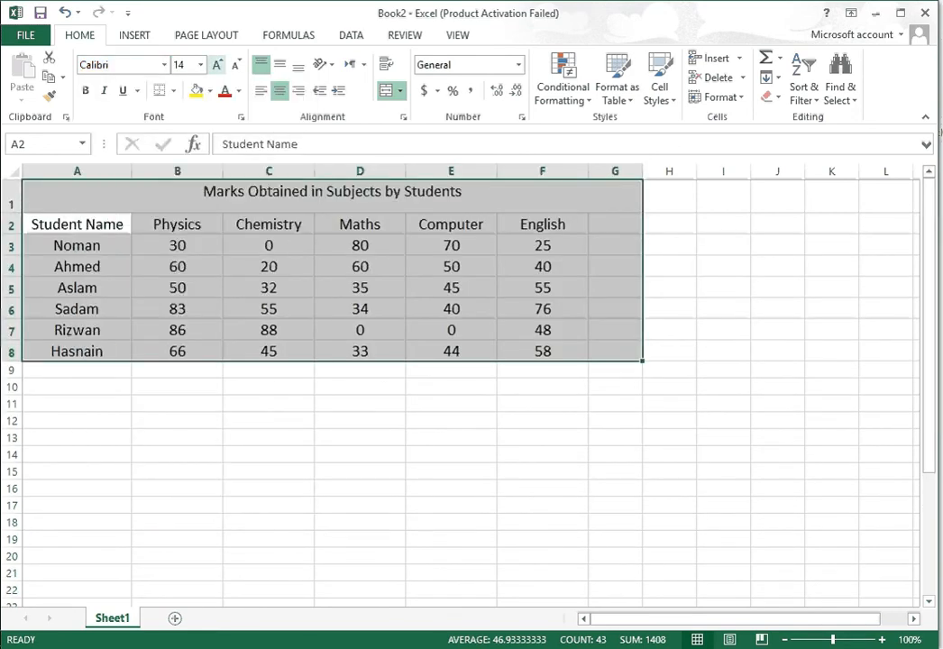
click(217, 65)
click(235, 65)
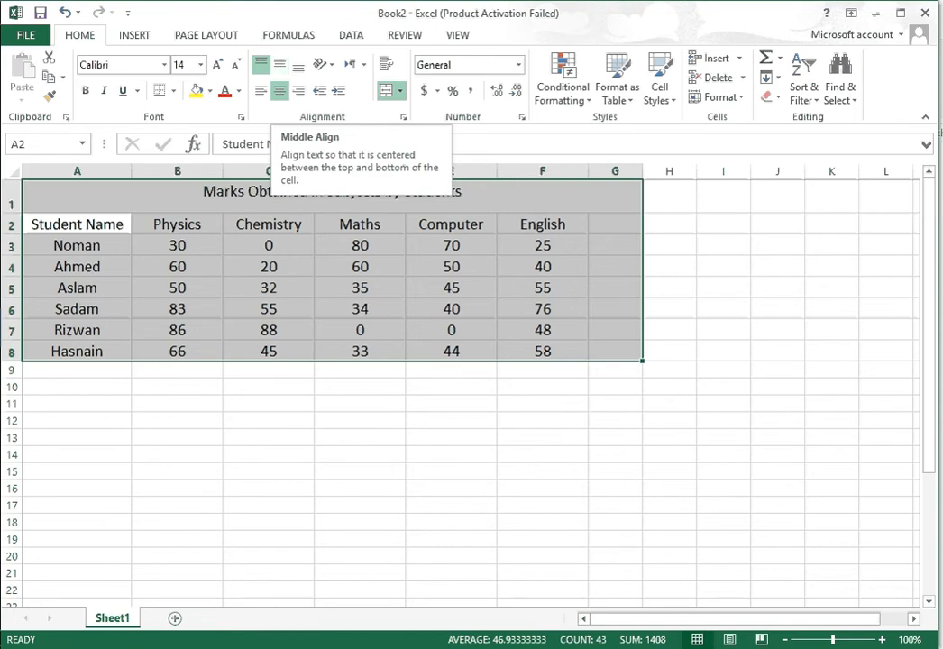
- Try bottom and middle vertical alignment on the table's text, and return it to top alignment
click(298, 64)
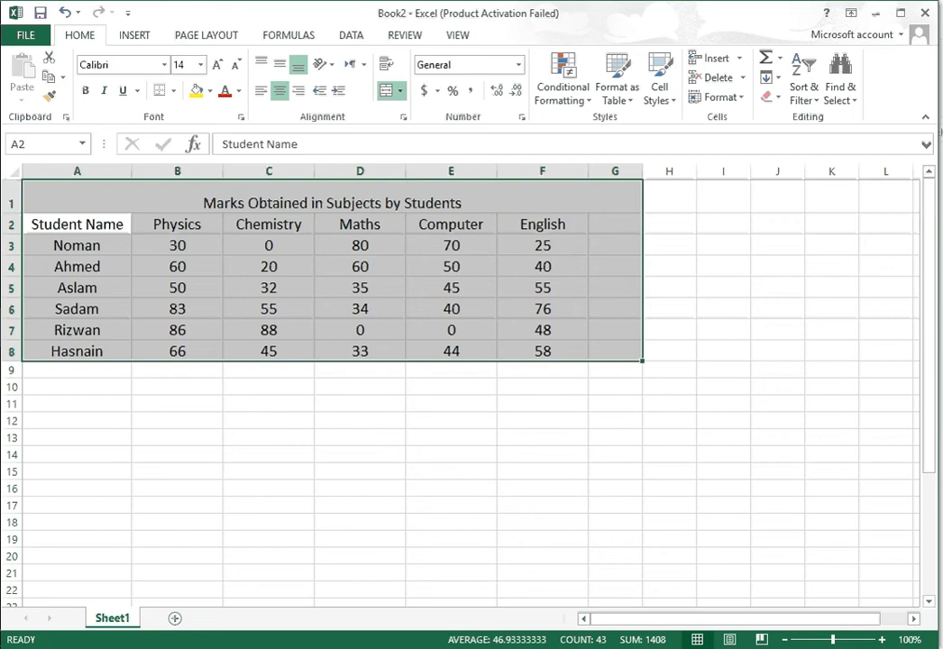
click(279, 64)
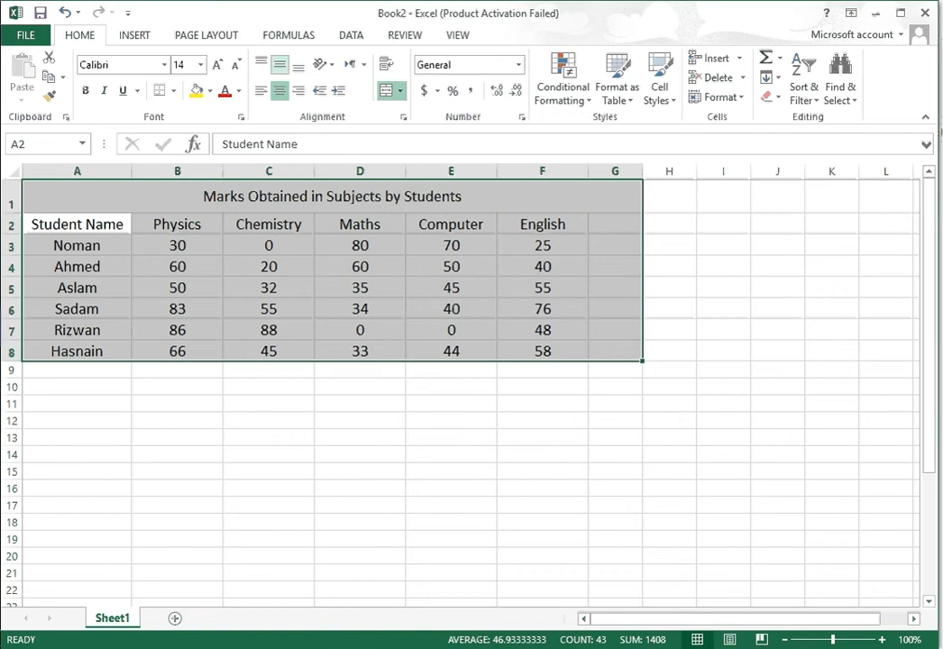
click(260, 64)
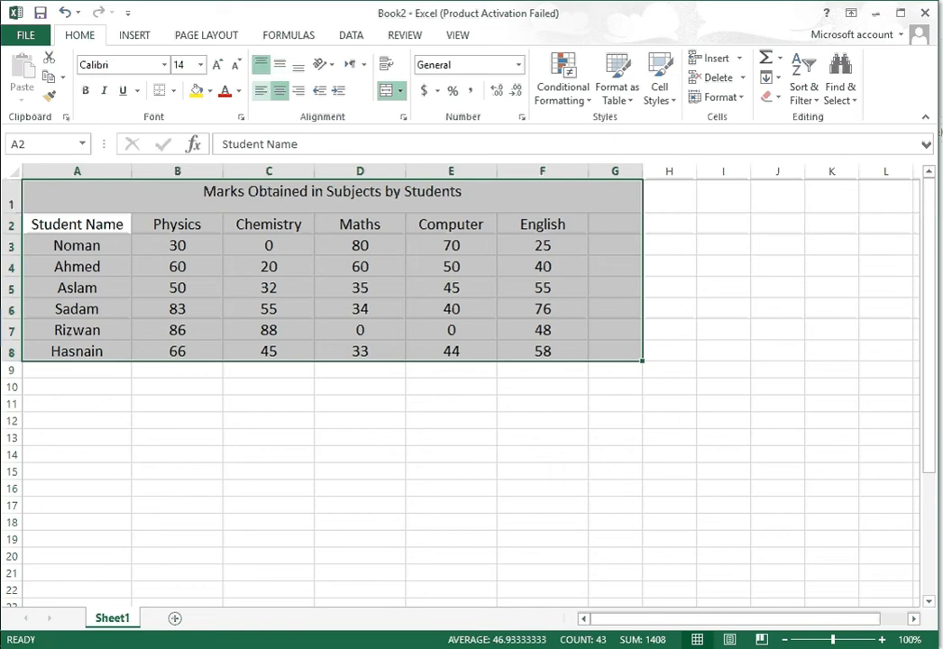
- Try different horizontal alignments on the table's text, and return it to centre alignment
click(260, 91)
click(280, 90)
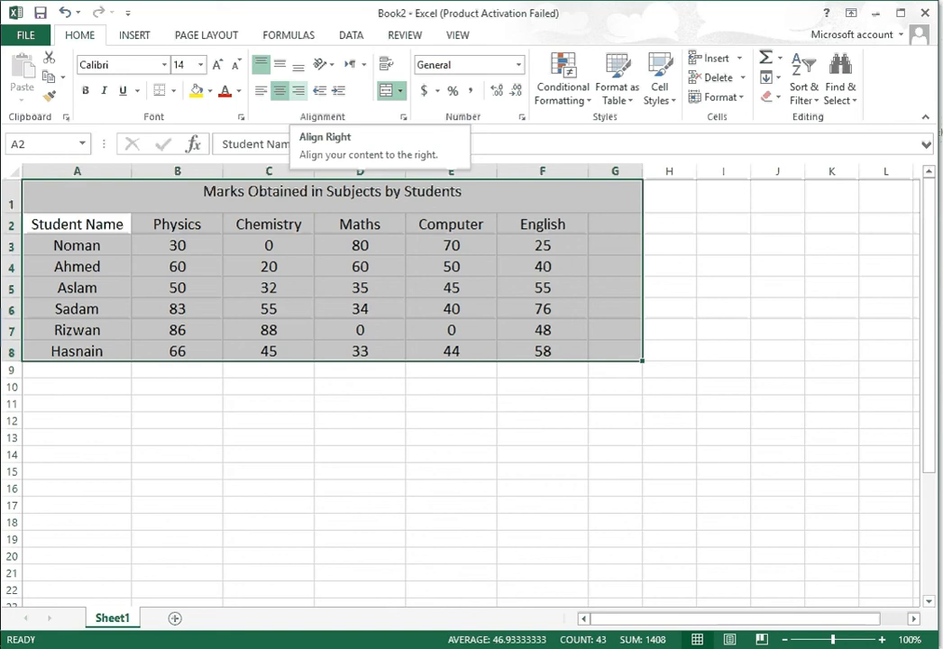
click(279, 91)
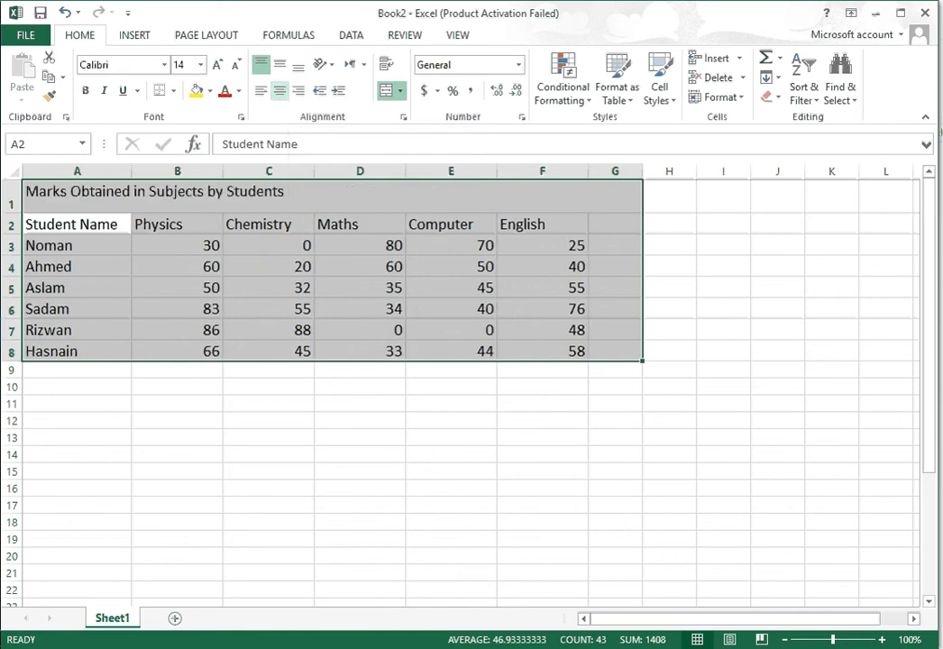
click(279, 90)
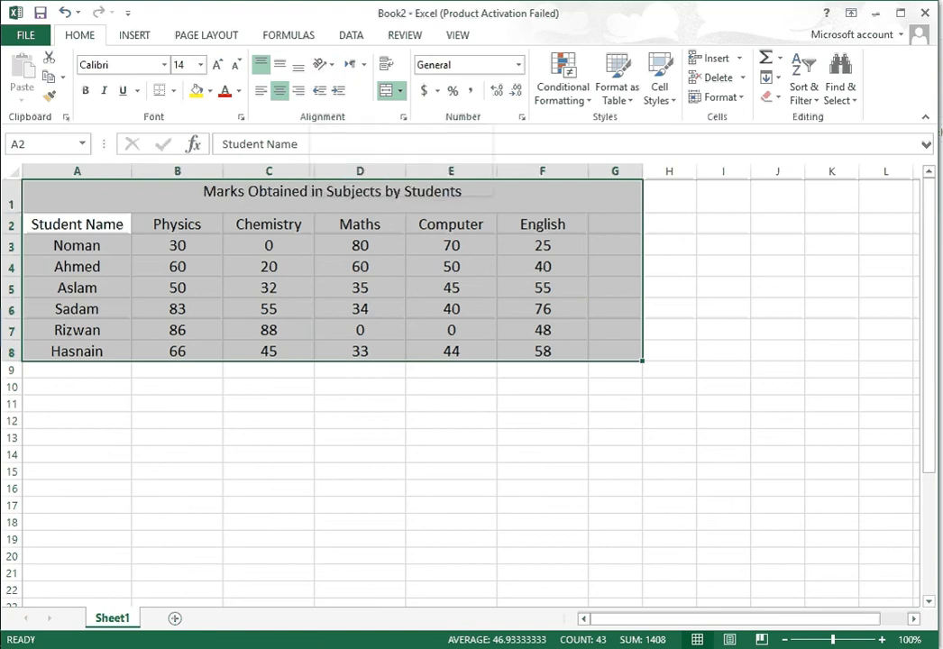
- Try the Angle Counterclockwise, Angle Clockwise and Vertical Text orientations on the table's text
click(322, 64)
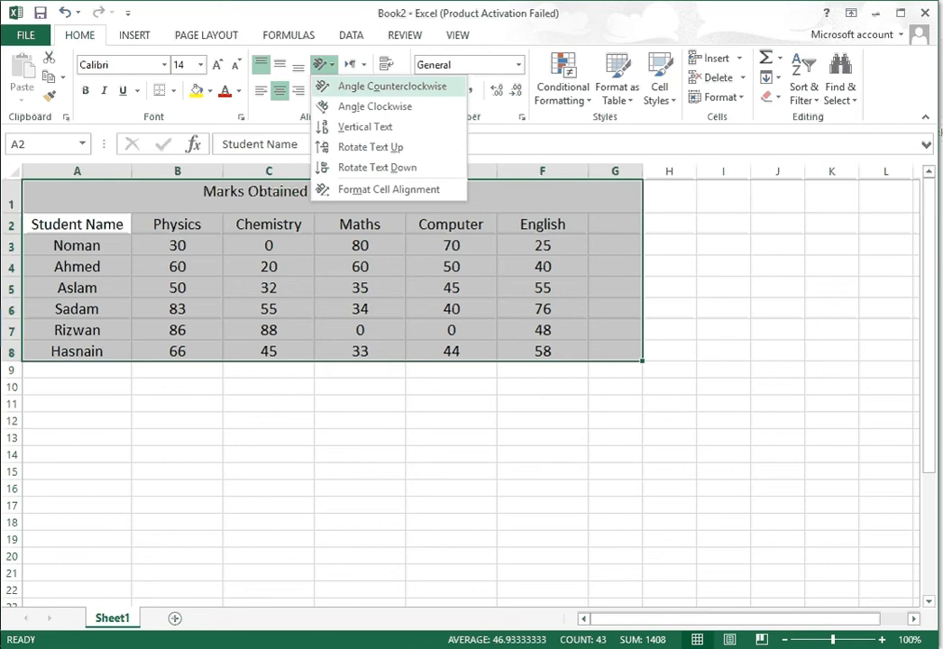
click(387, 87)
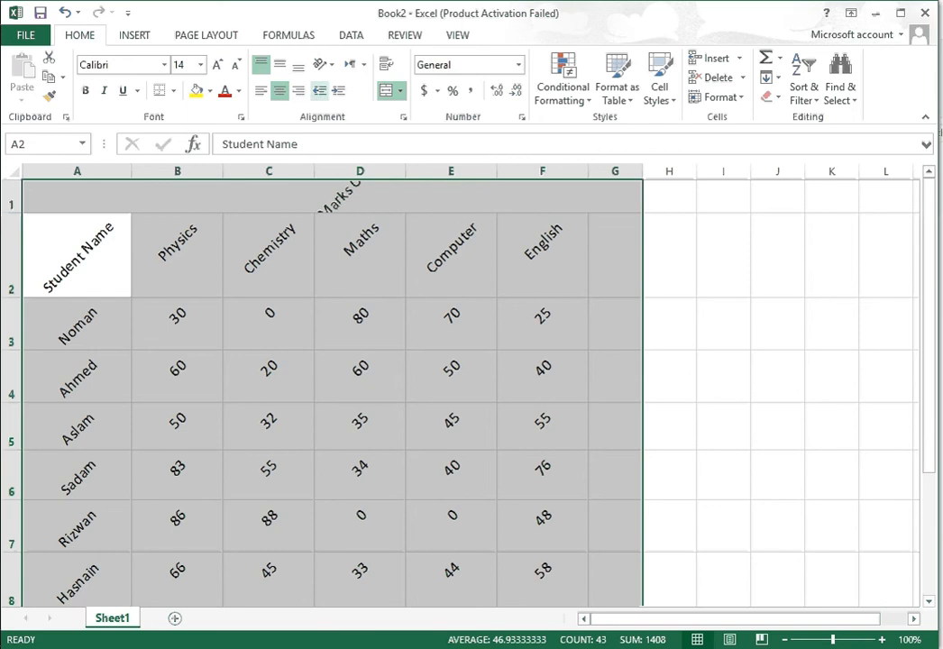
click(323, 65)
click(375, 106)
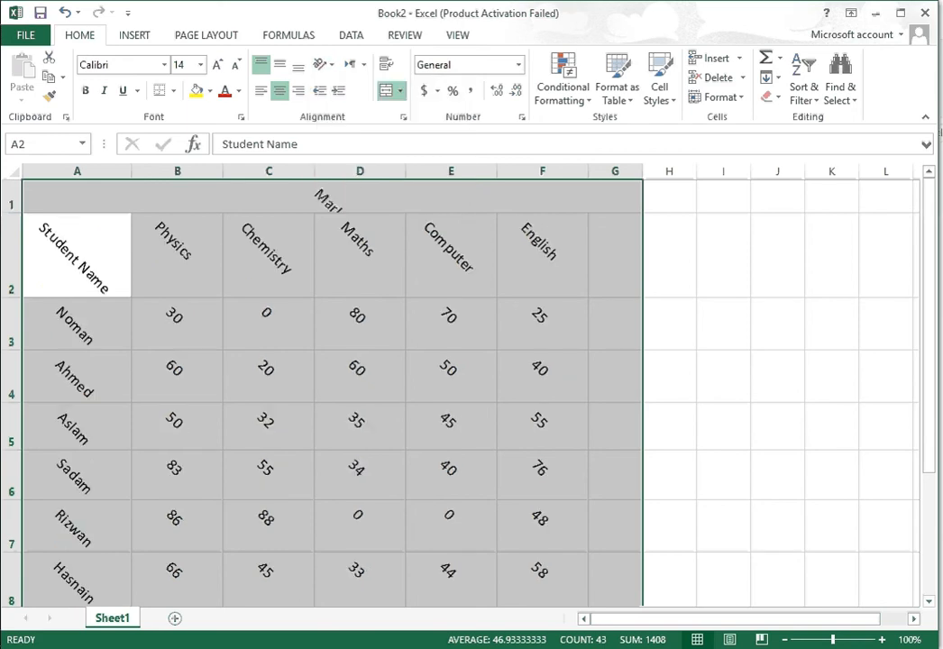
click(323, 65)
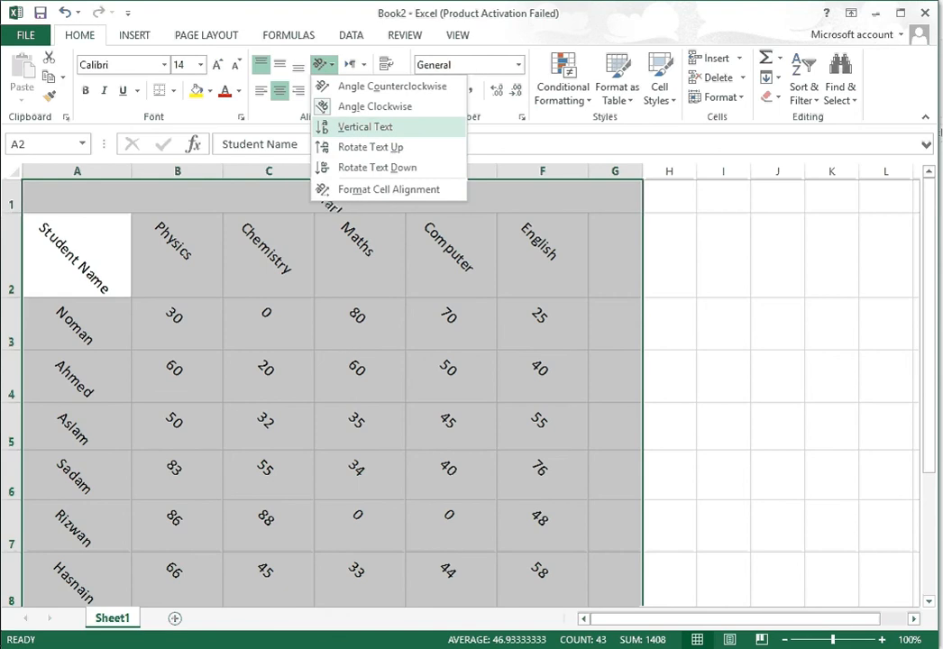
click(365, 126)
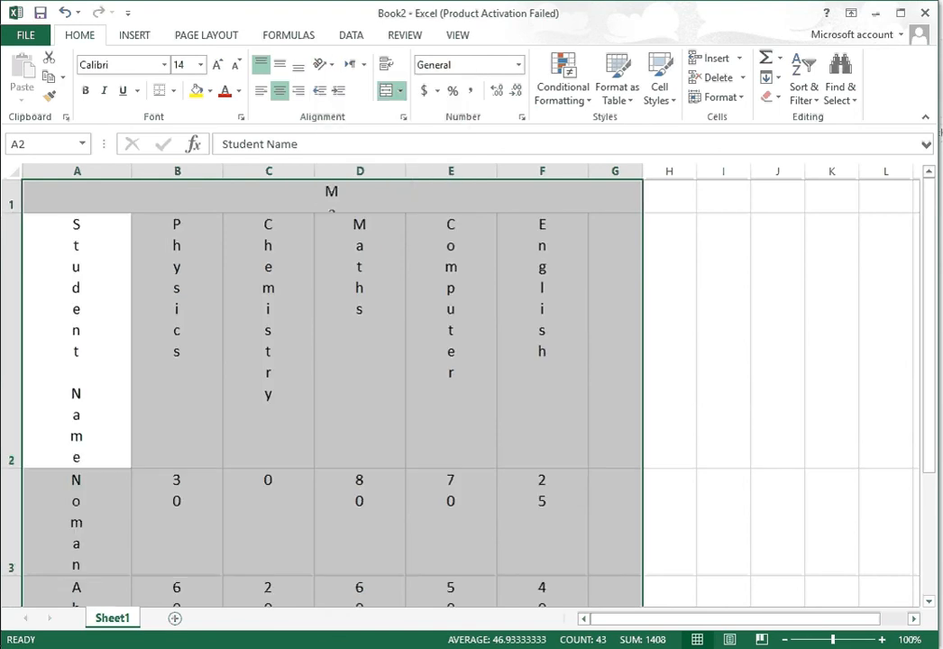
- Undo the three text orientation changes on the table
key(ctrl+z)
key(ctrl+z)
key(ctrl+z)
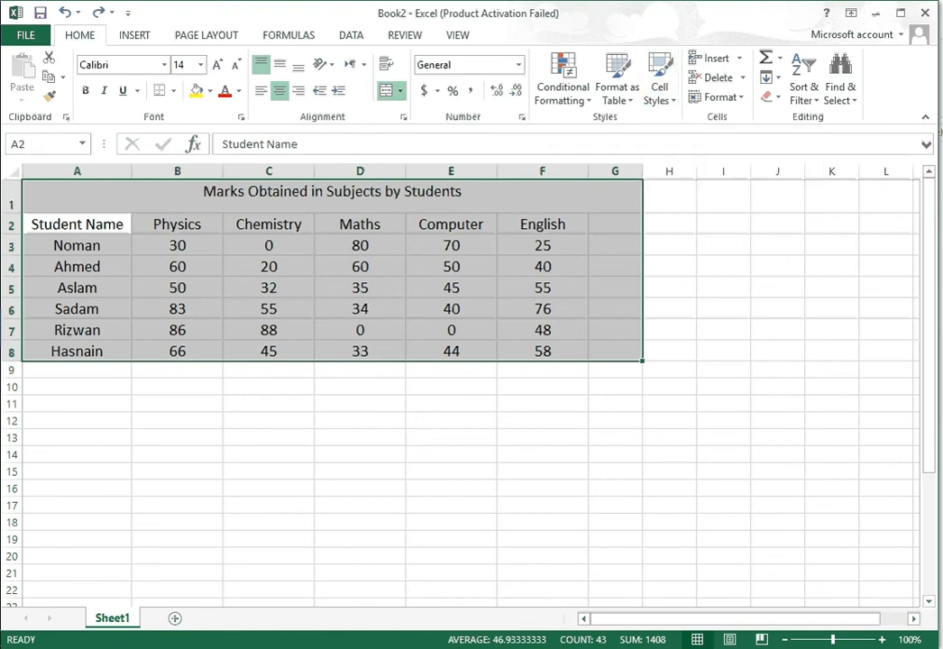
- Preview a Greater Than conditional formatting rule on the table with thresholds 50 and 60, and cancel it
click(562, 85)
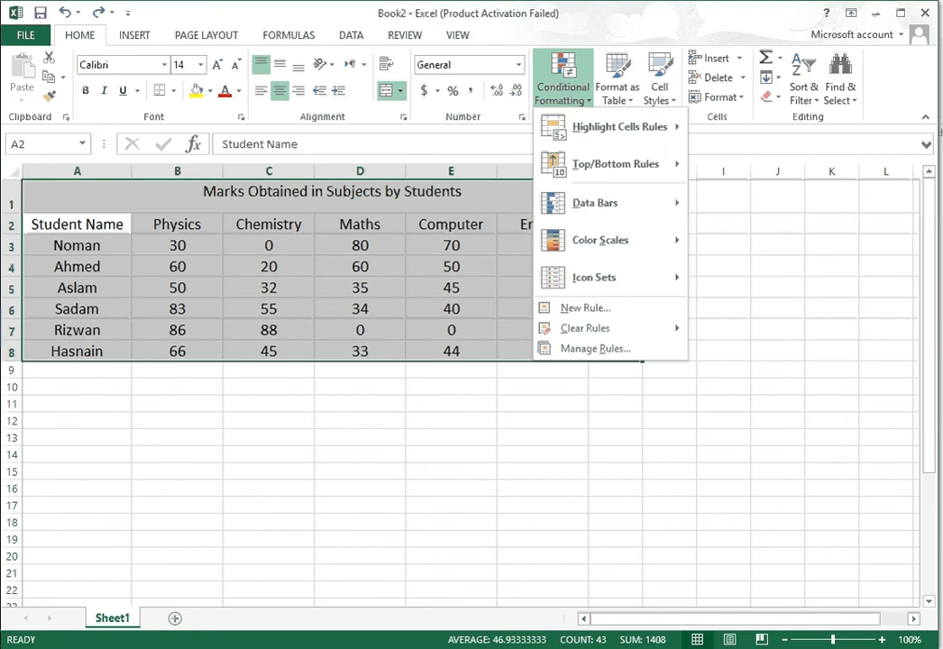
mouse_move(619, 127)
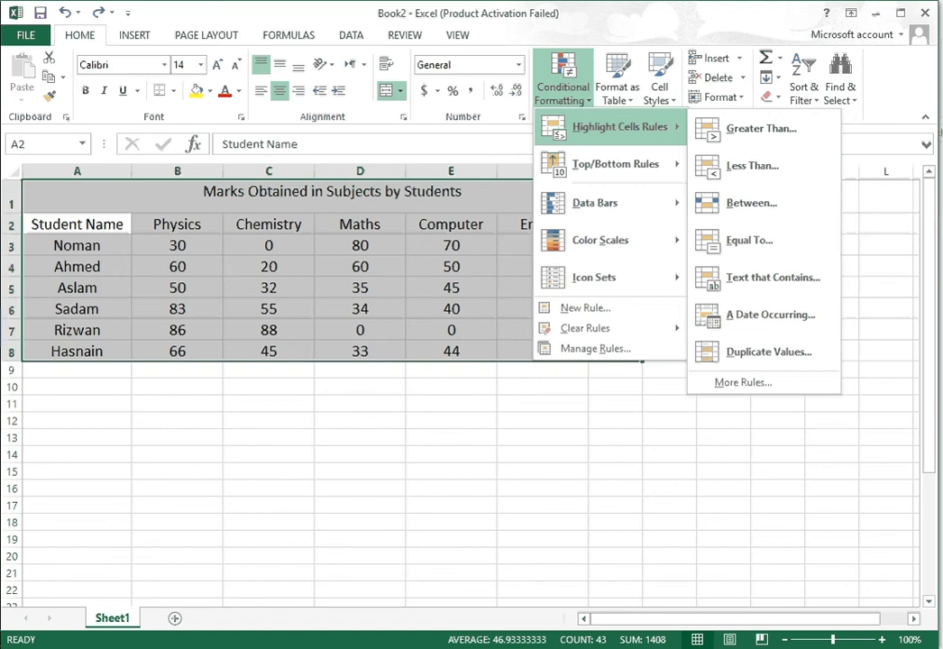
click(762, 128)
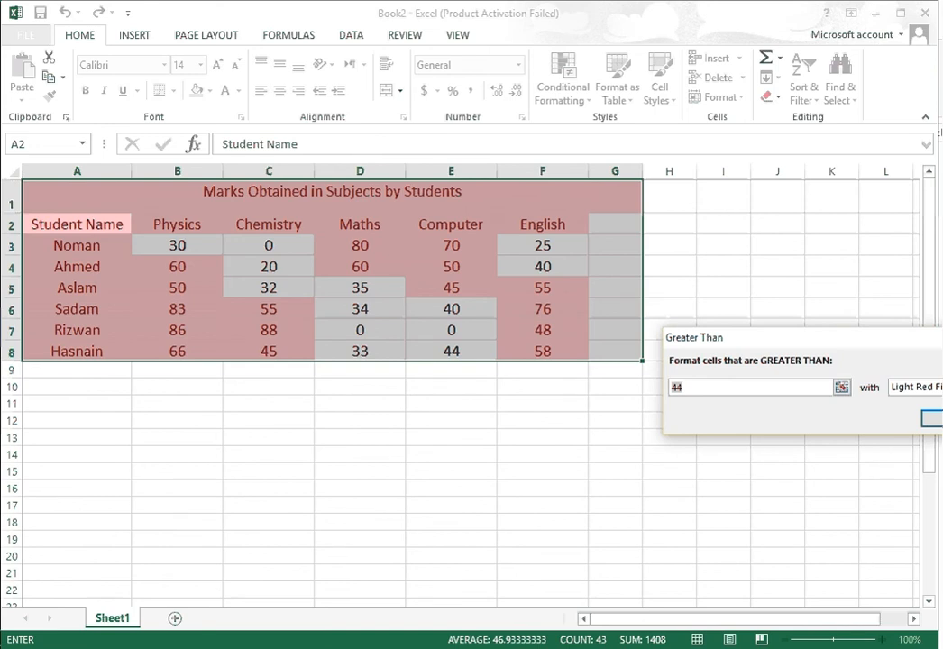
text(50)
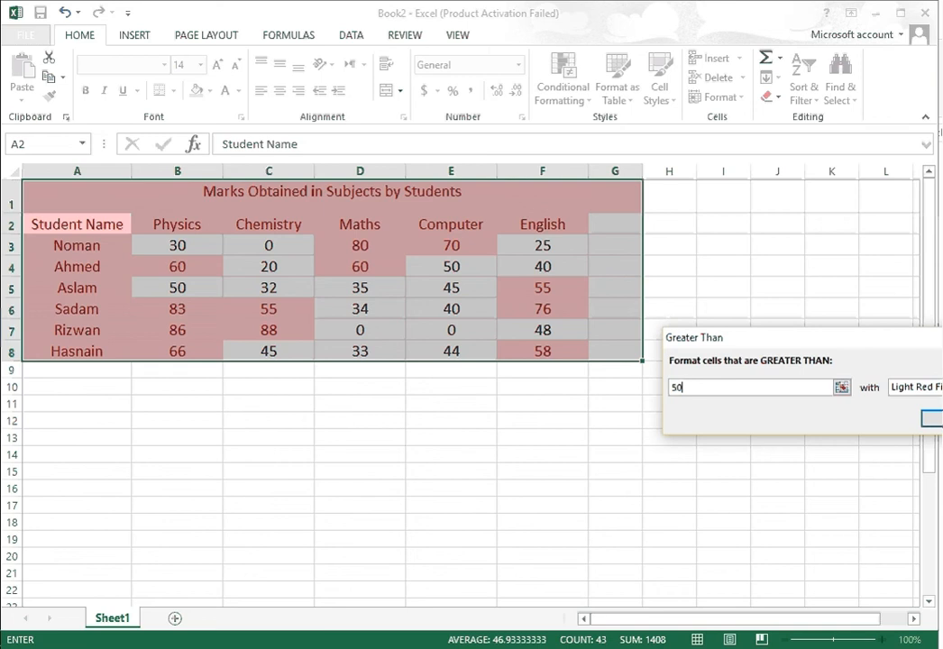
key(BackSpace)
key(BackSpace)
text(60)
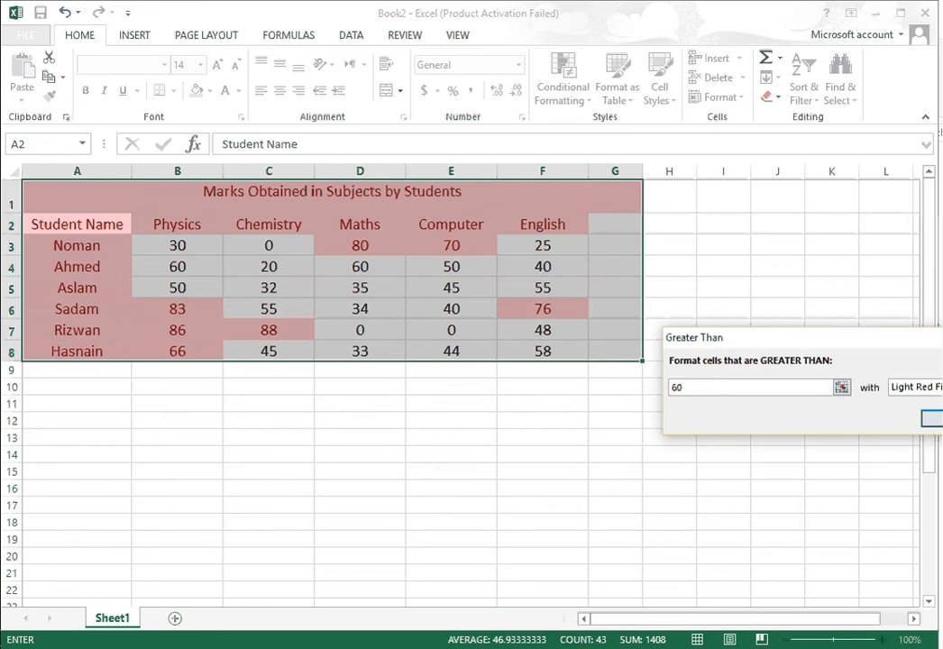
key(Escape)
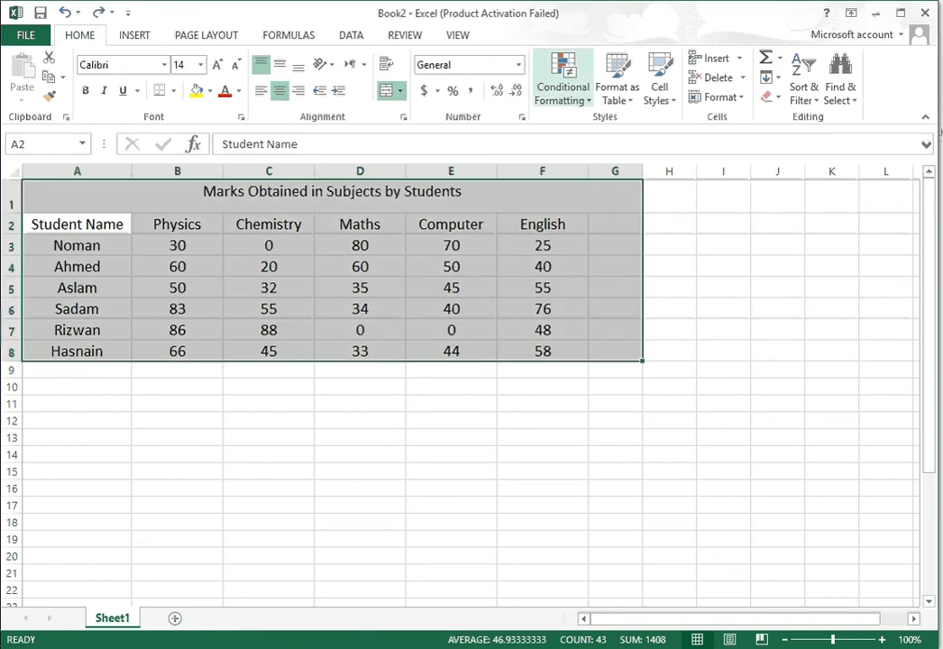
- Add a Less Than conditional formatting rule that highlights table cells below 20 in light red
click(562, 90)
mouse_move(622, 126)
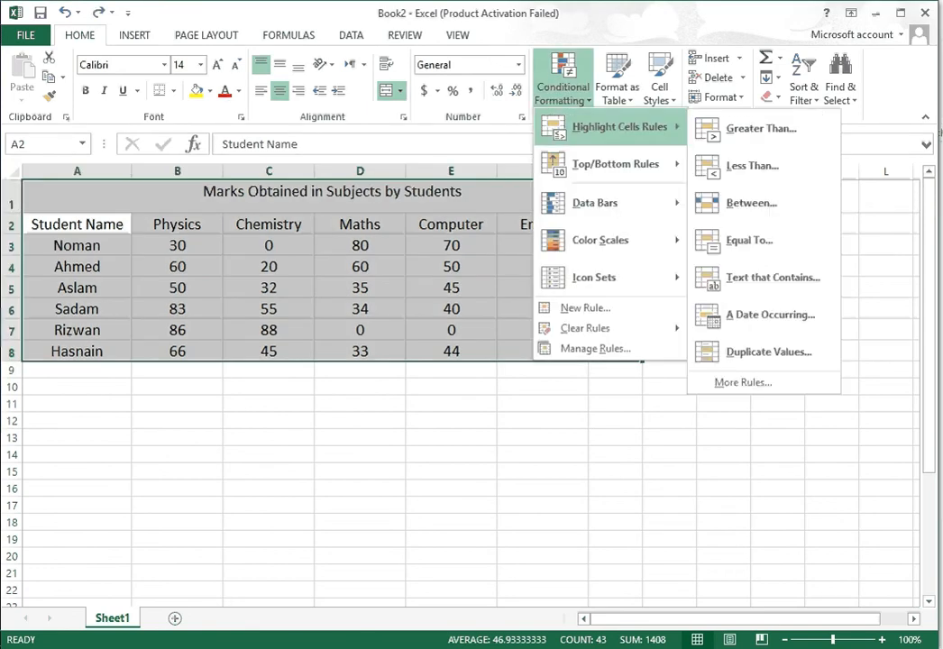
click(747, 162)
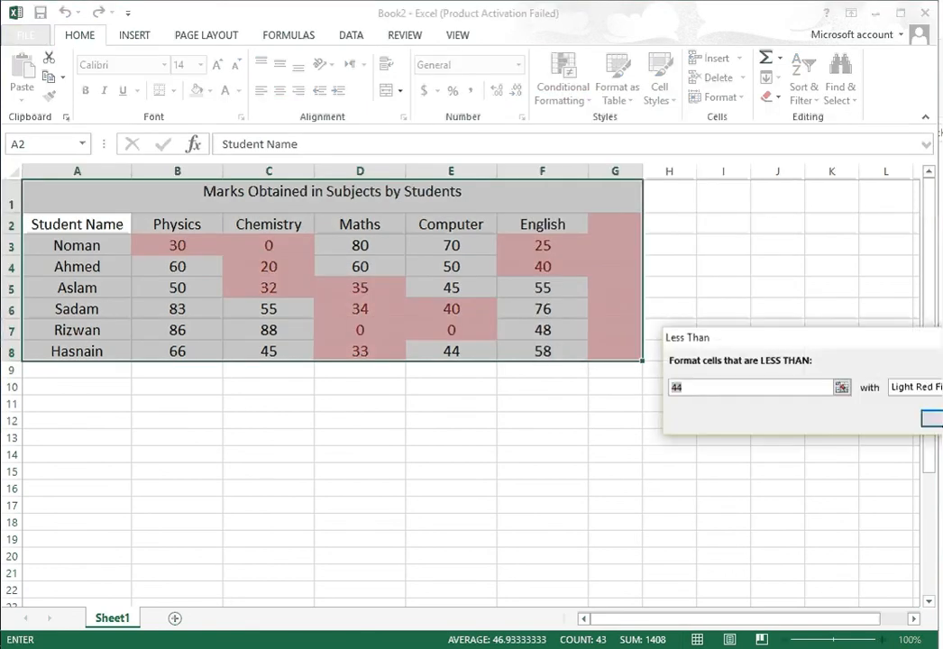
text(10)
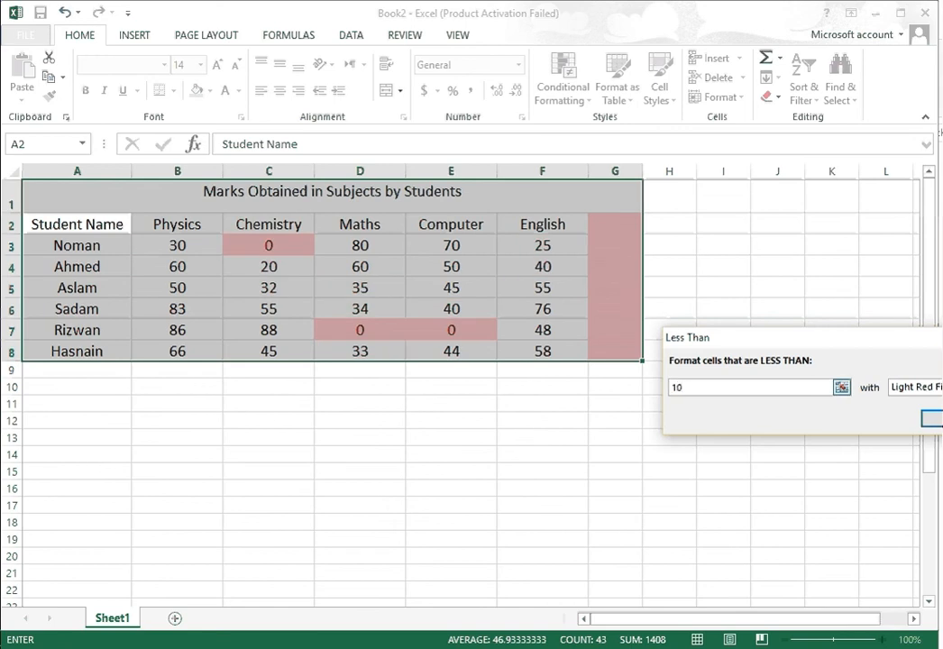
key(BackSpace)
key(BackSpace)
text(20)
key(Return)
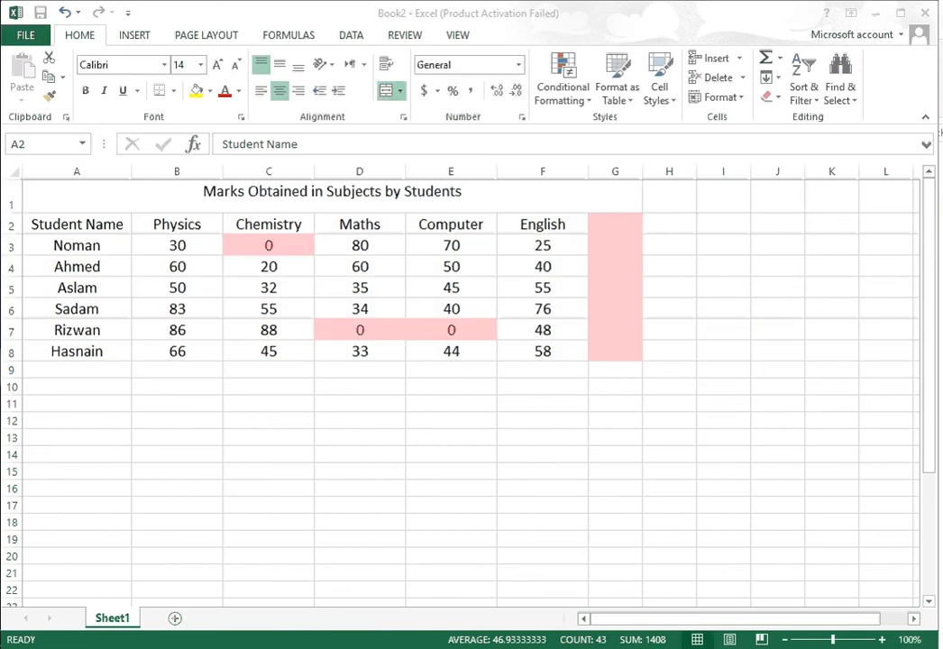
- Try formatting the range A1:G8 as a table with headers, using a blue style from the Medium group
click(563, 81)
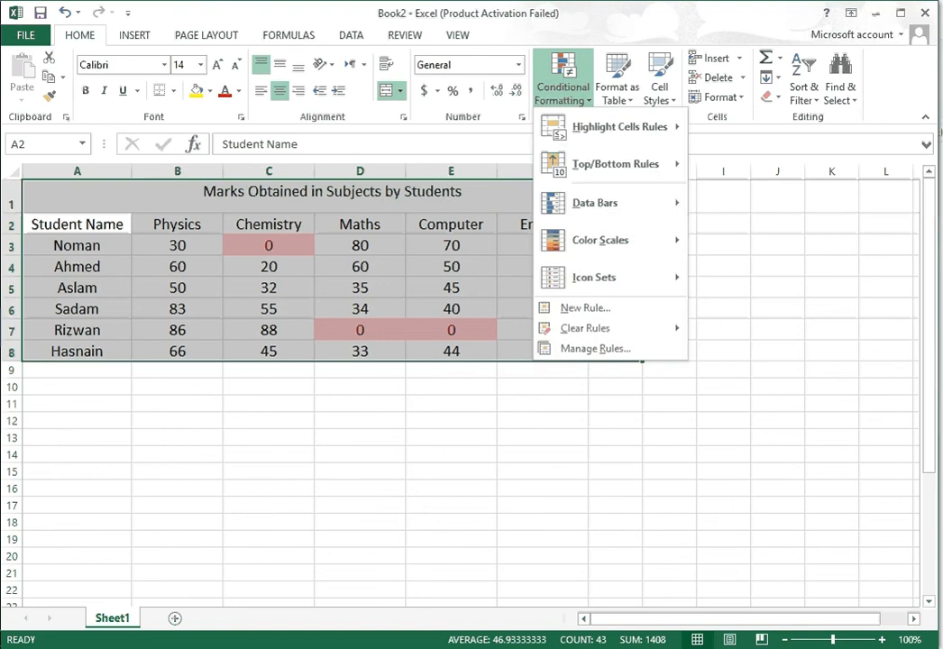
mouse_move(619, 126)
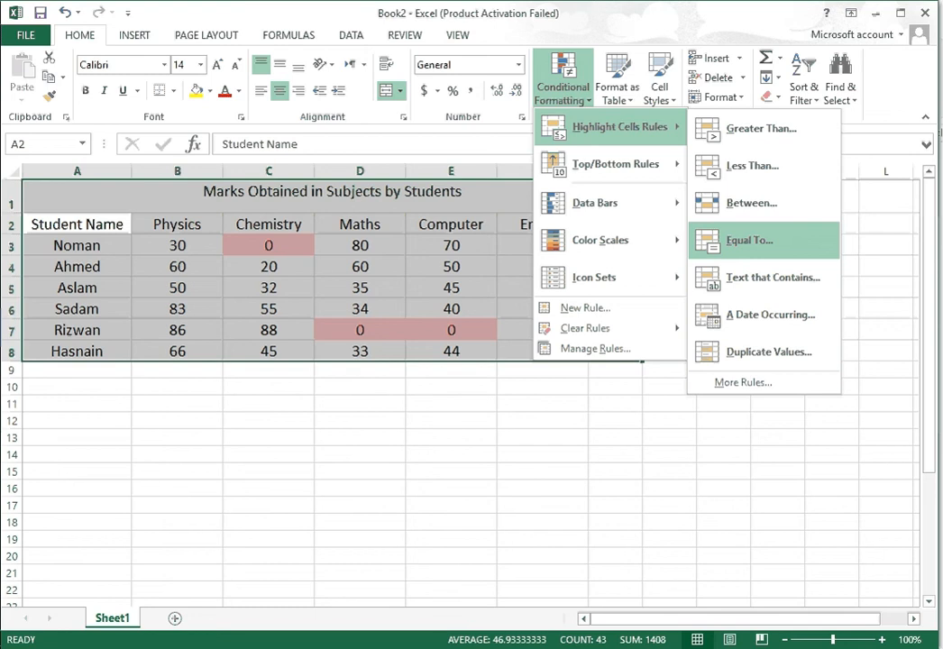
click(618, 81)
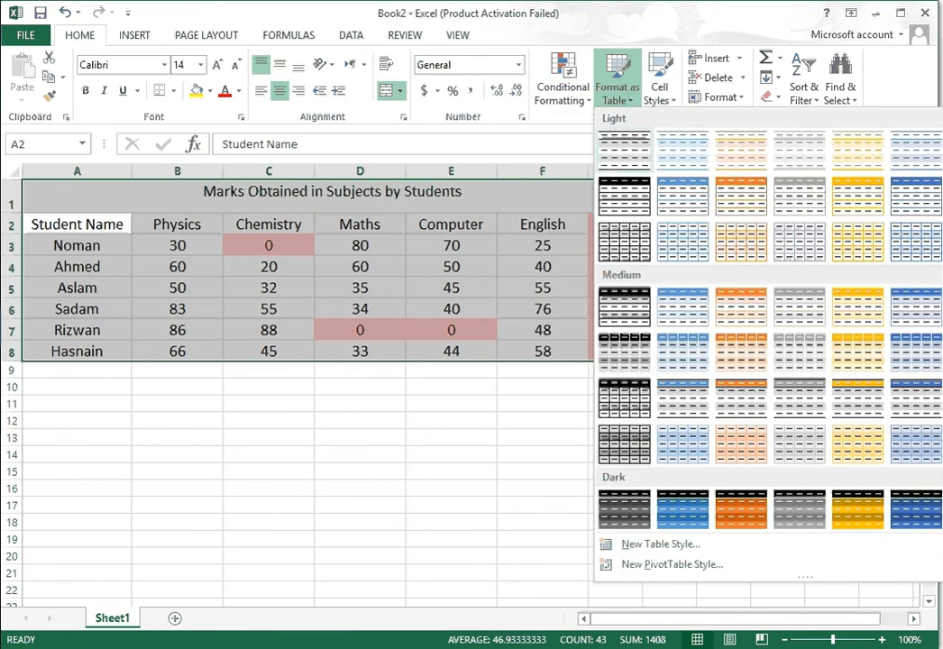
click(682, 306)
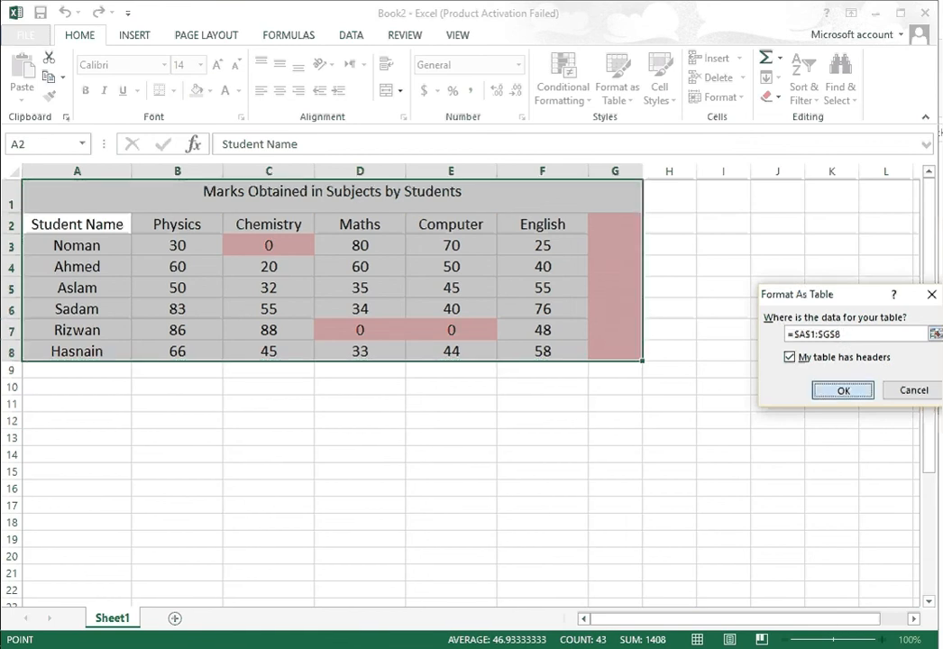
click(842, 389)
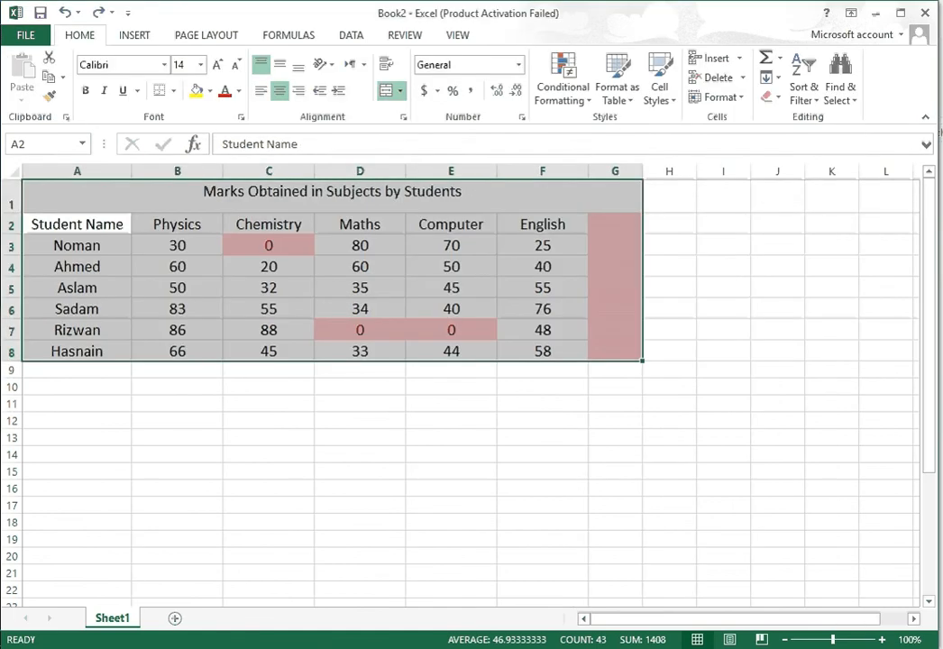
- Format the range A1:G8 as a table with headers, using a blue style with a solid header from the Light group
click(617, 88)
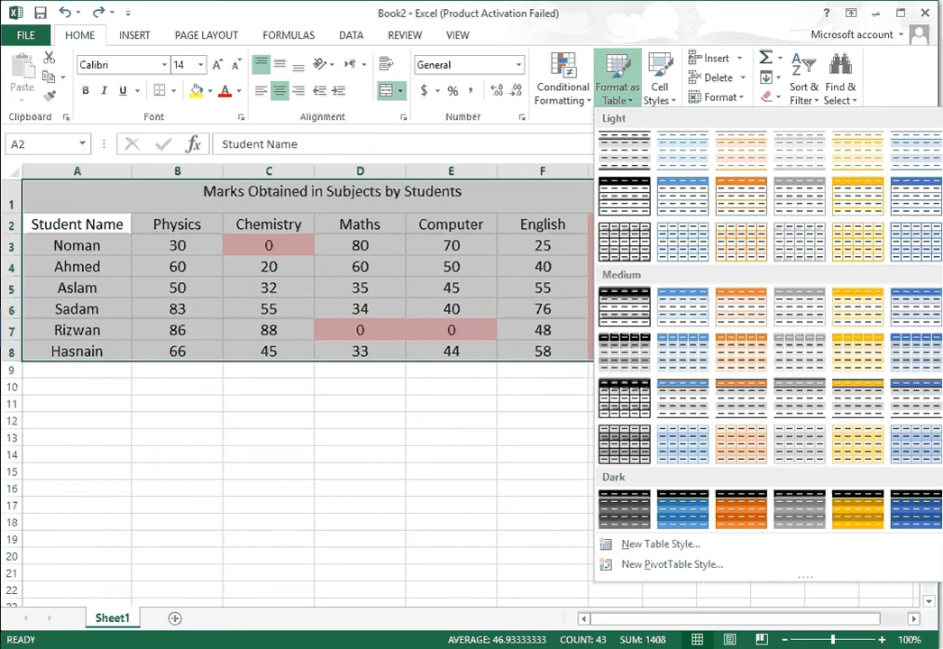
scroll(768, 343, down, 1)
scroll(768, 343, up, 1)
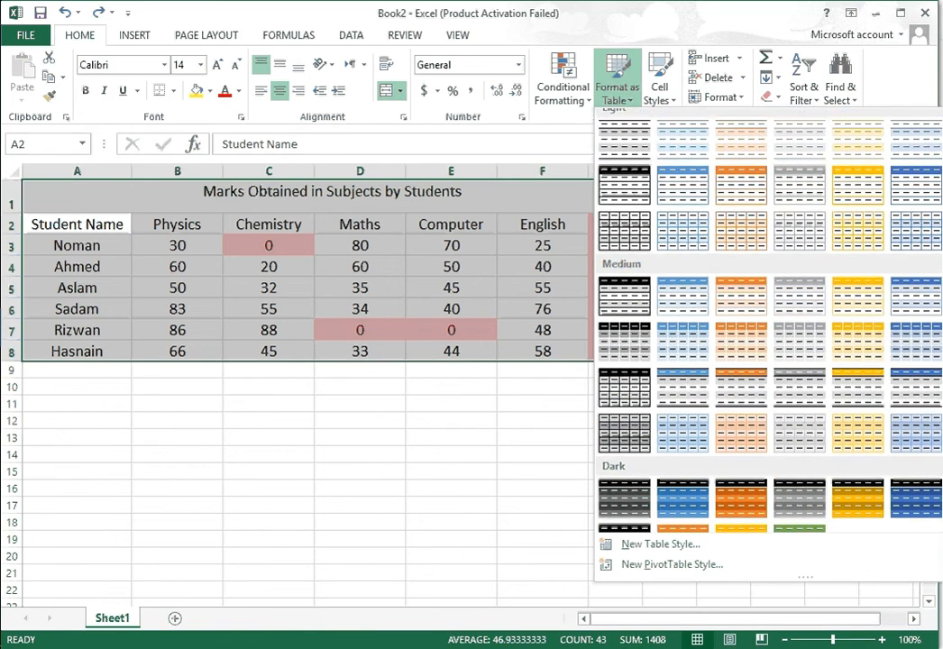
click(682, 186)
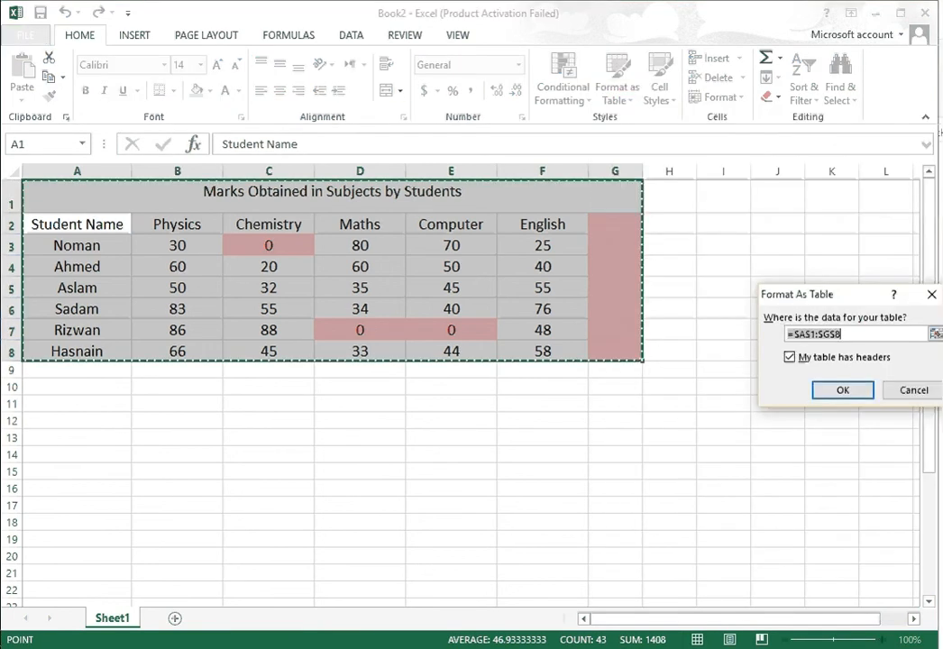
key(Return)
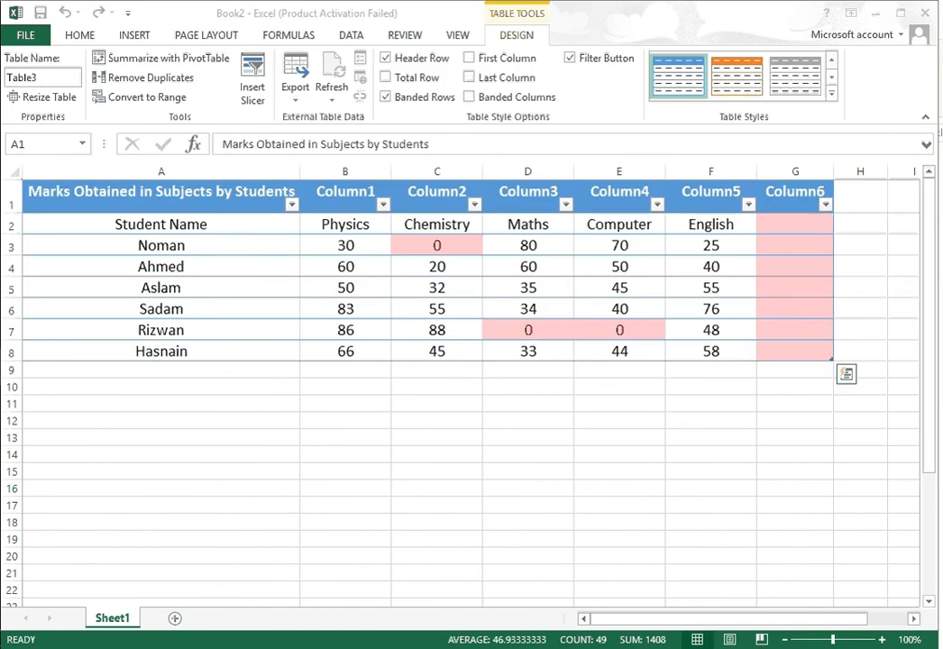
- Change the marks table to the orange Light table style with a solid header row
click(736, 77)
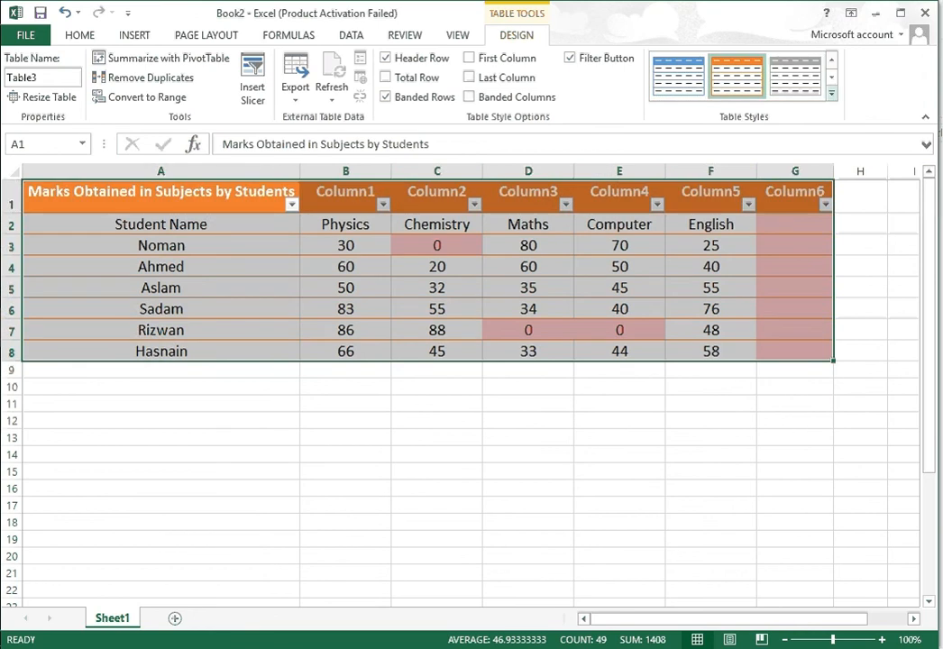
click(831, 93)
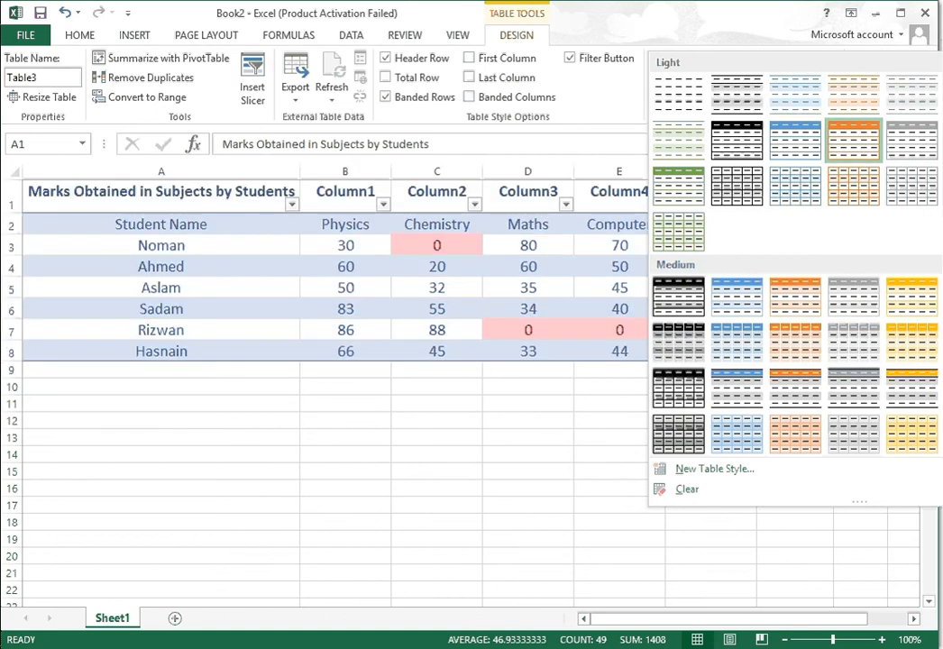
click(852, 140)
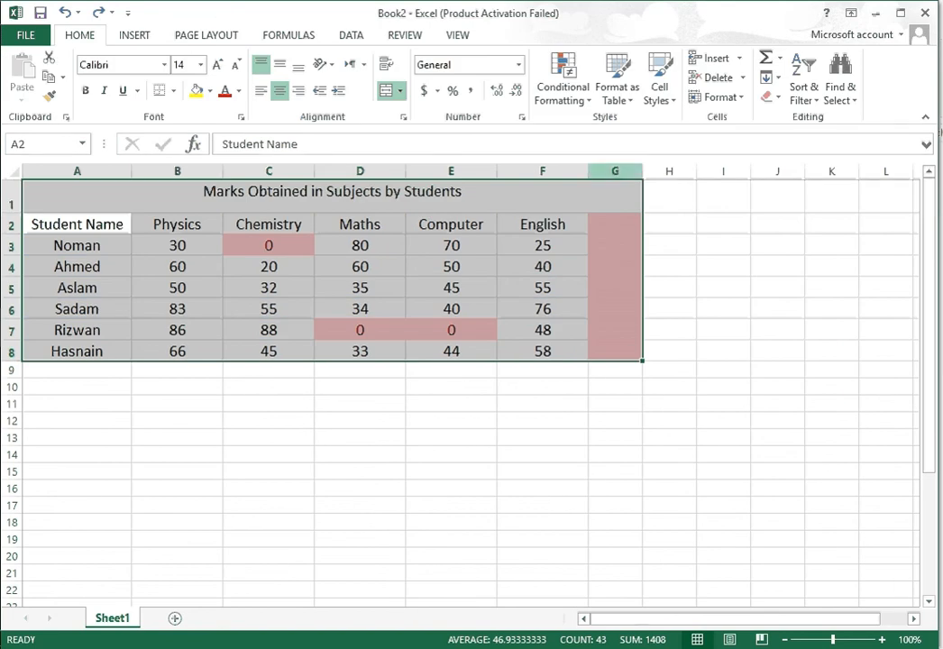
- Apply the Check Cell style to the marks table and try creating a new cell style named Style 1 from it
click(660, 85)
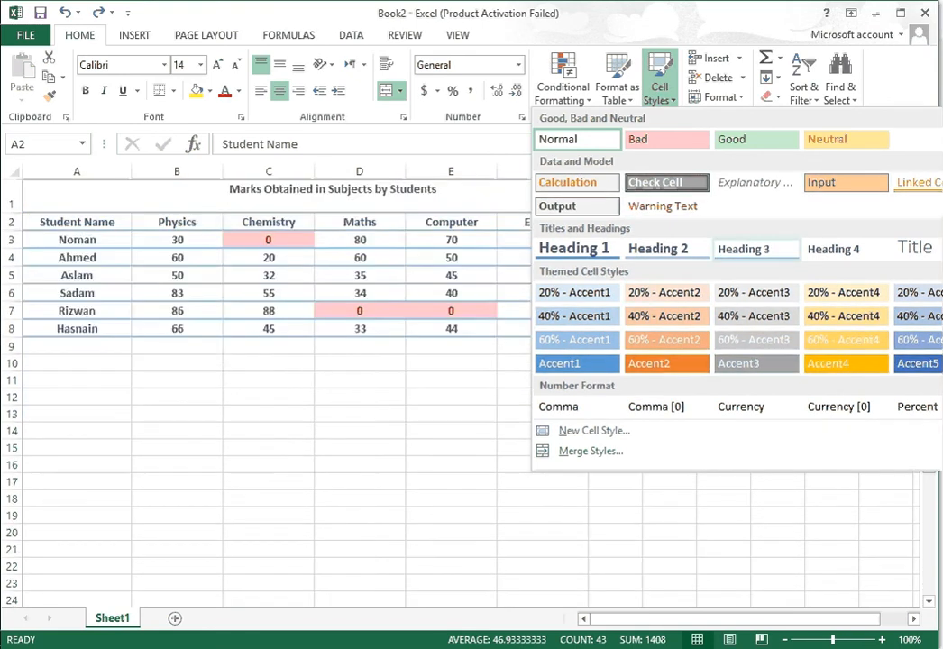
click(666, 183)
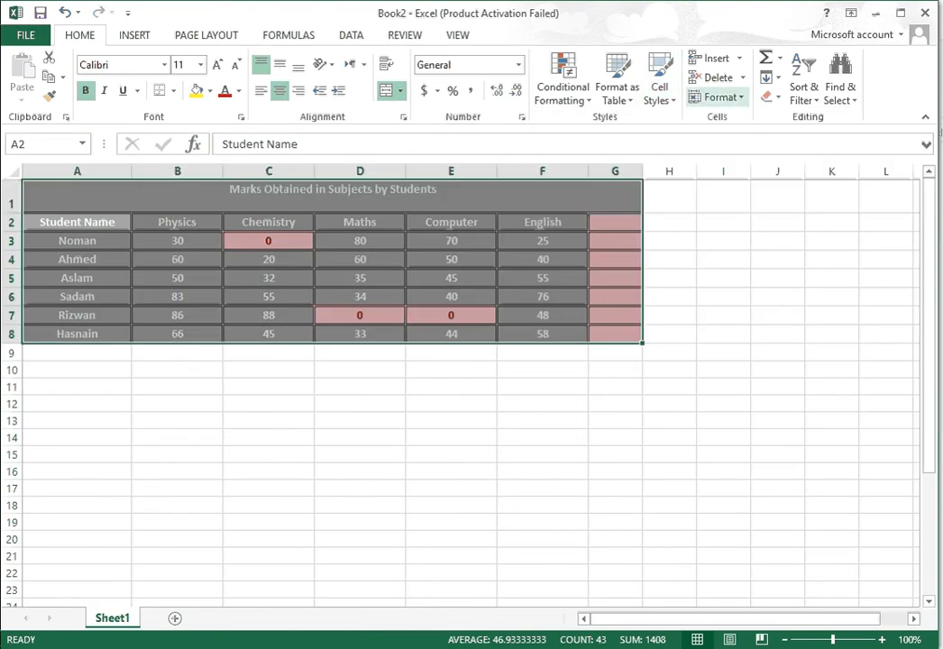
click(659, 90)
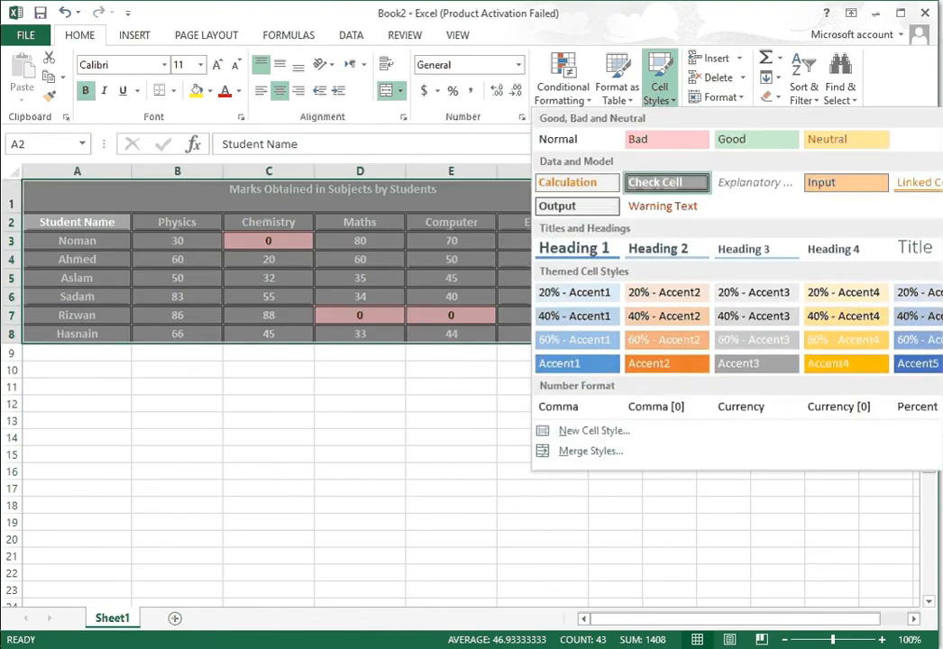
click(659, 90)
click(659, 90)
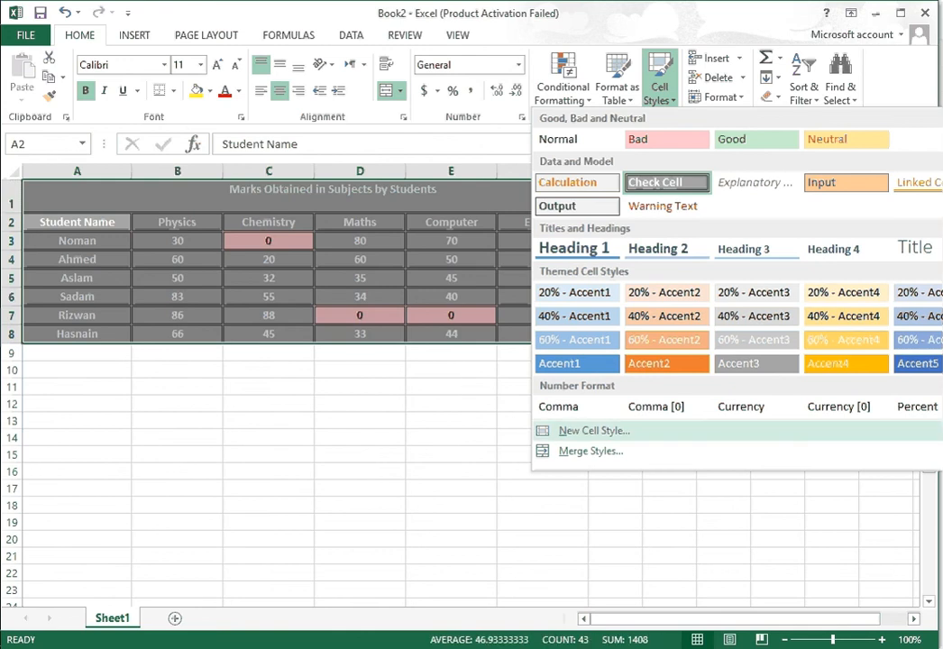
click(594, 430)
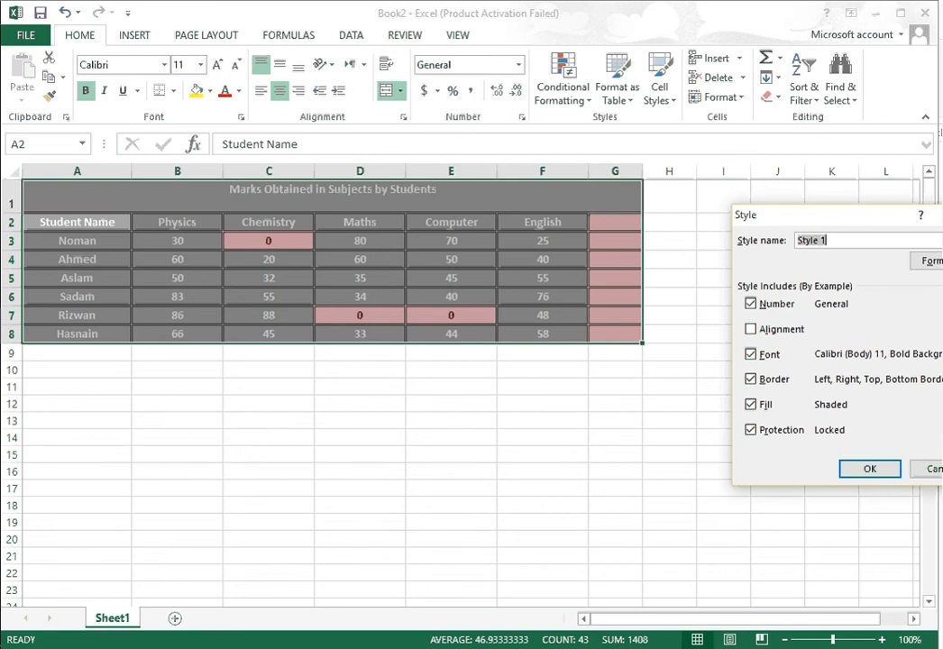
key(Return)
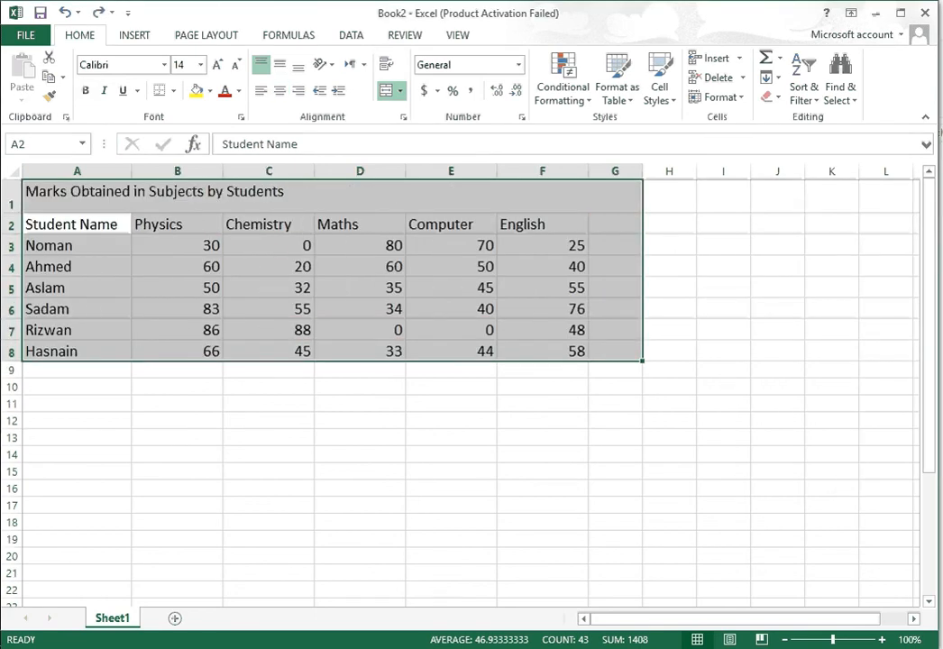
click(668, 309)
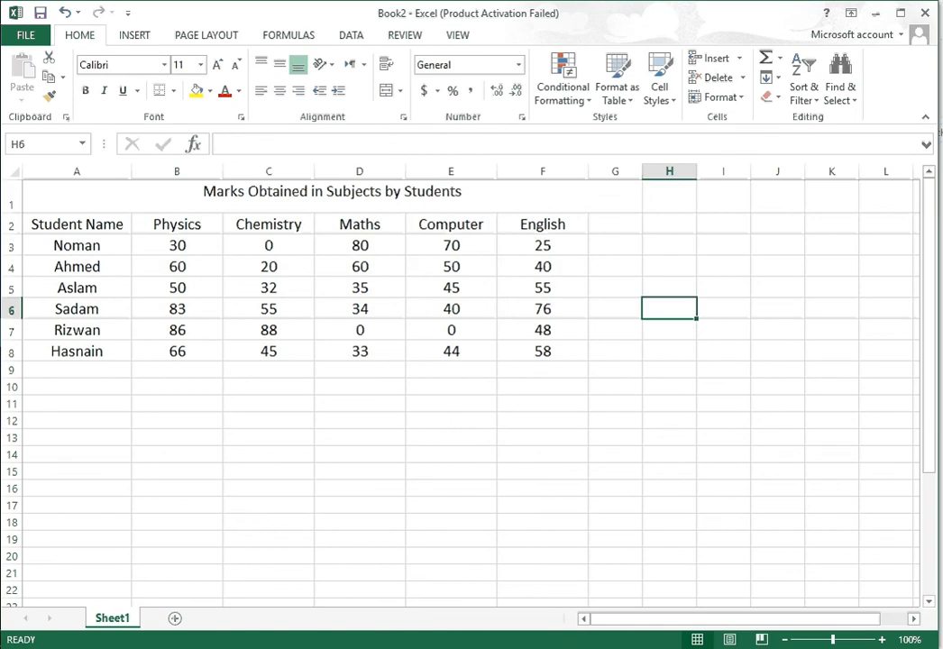
click(717, 58)
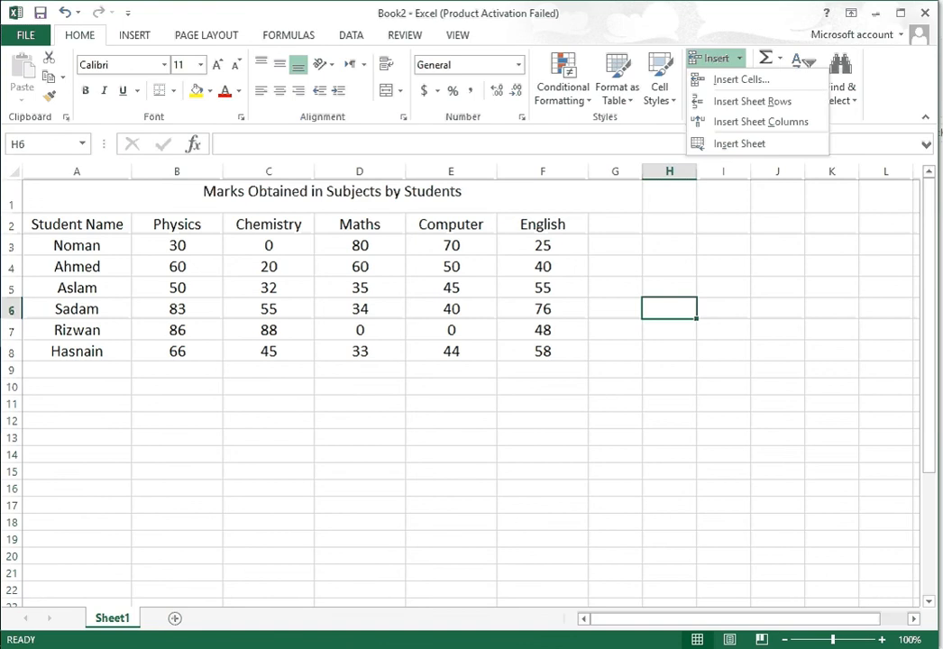
click(76, 287)
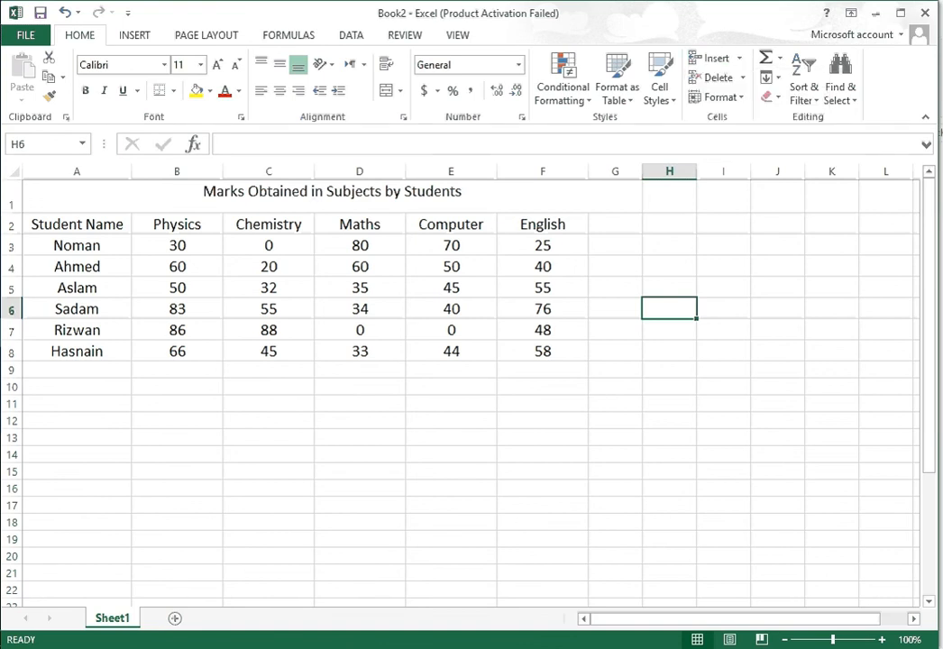
- Insert a blank cell at A5 with Shift cells down, allow the merged cells to unmerge, and undo the insertion
click(77, 287)
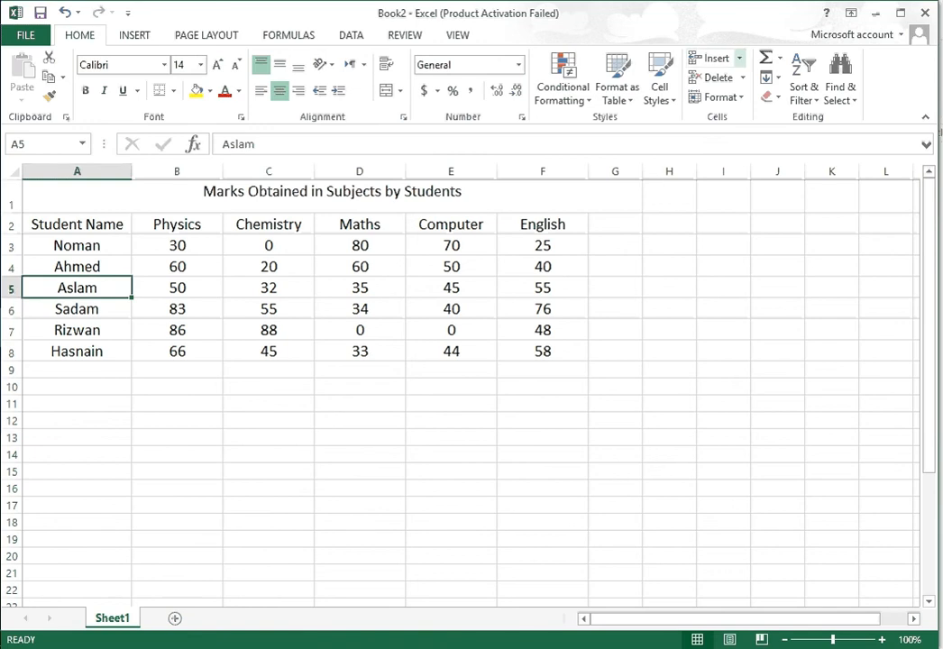
click(716, 58)
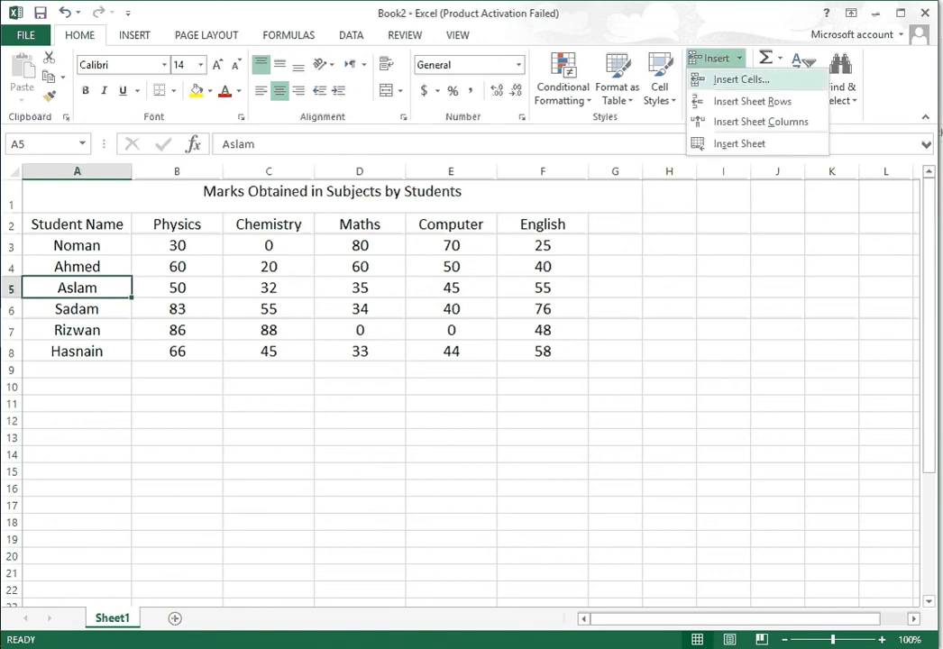
click(741, 80)
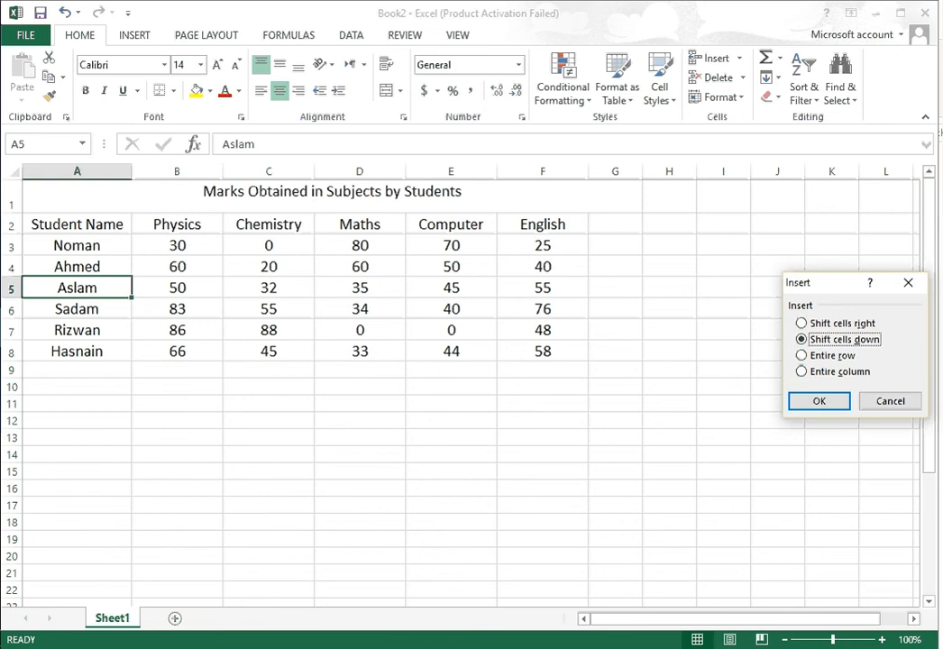
drag(820, 282, 710, 273)
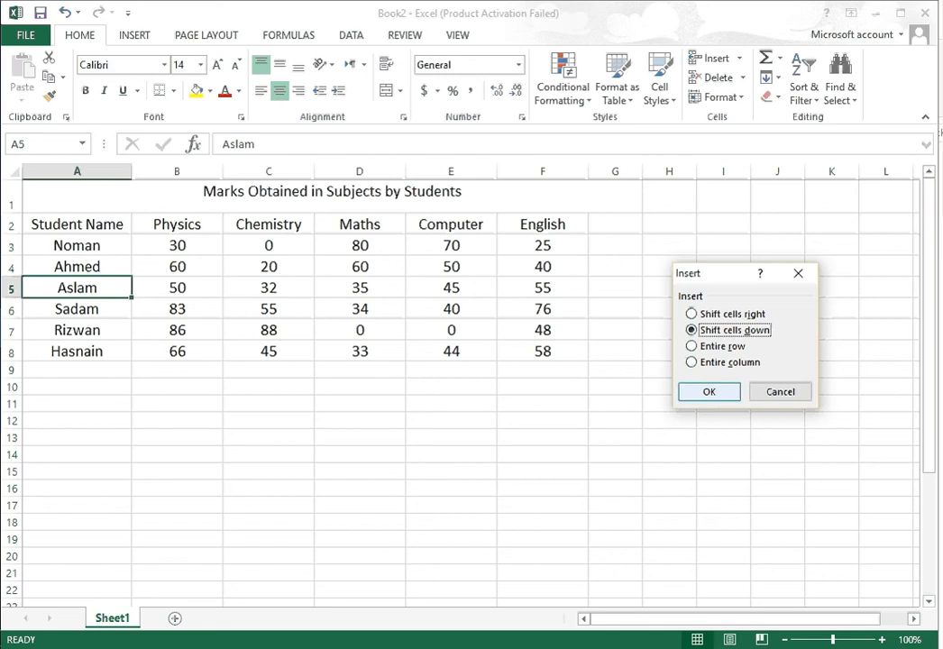
key(Return)
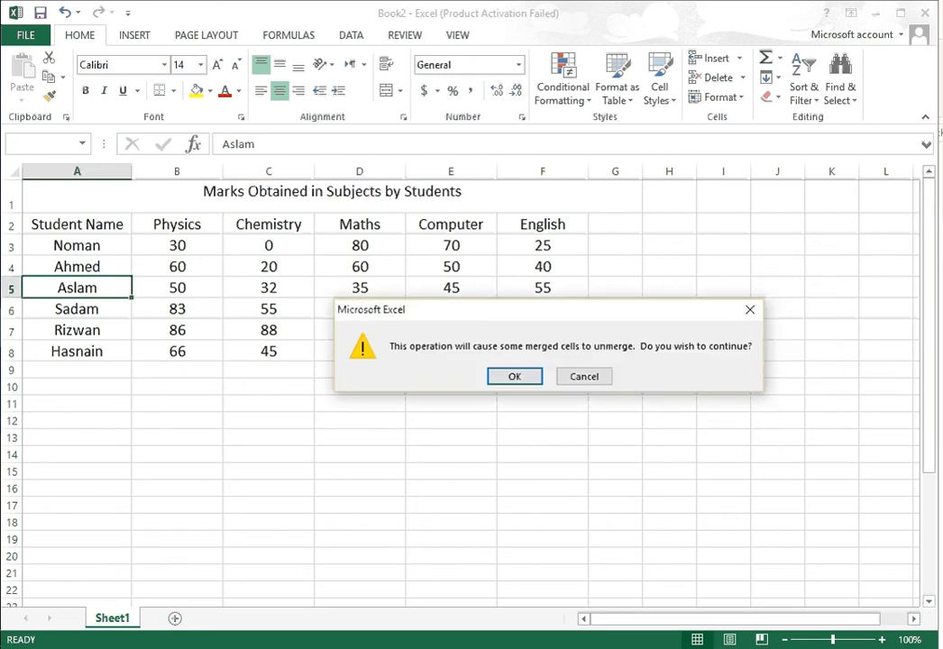
key(Return)
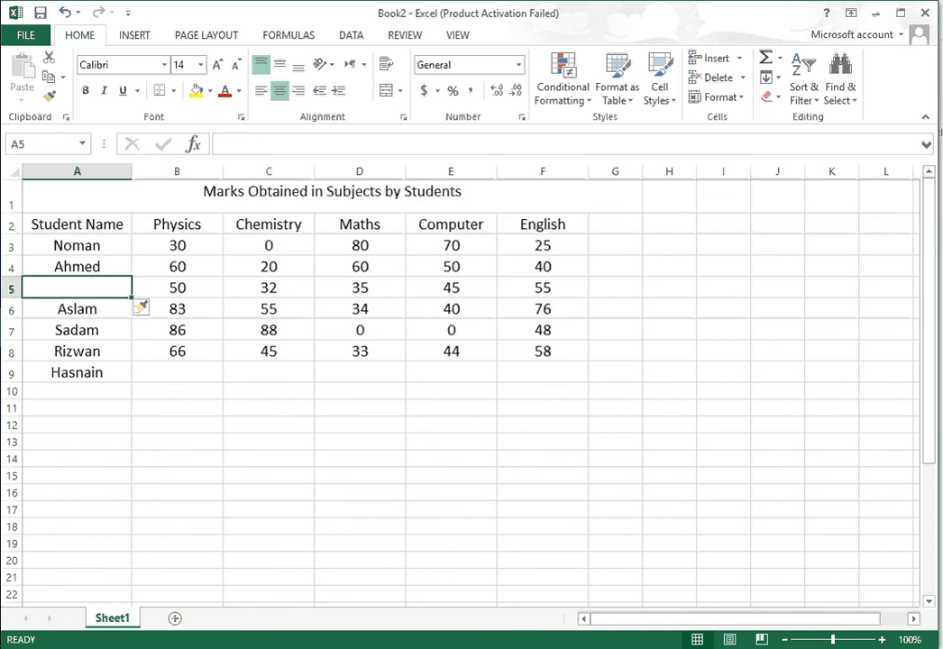
key(ctrl+z)
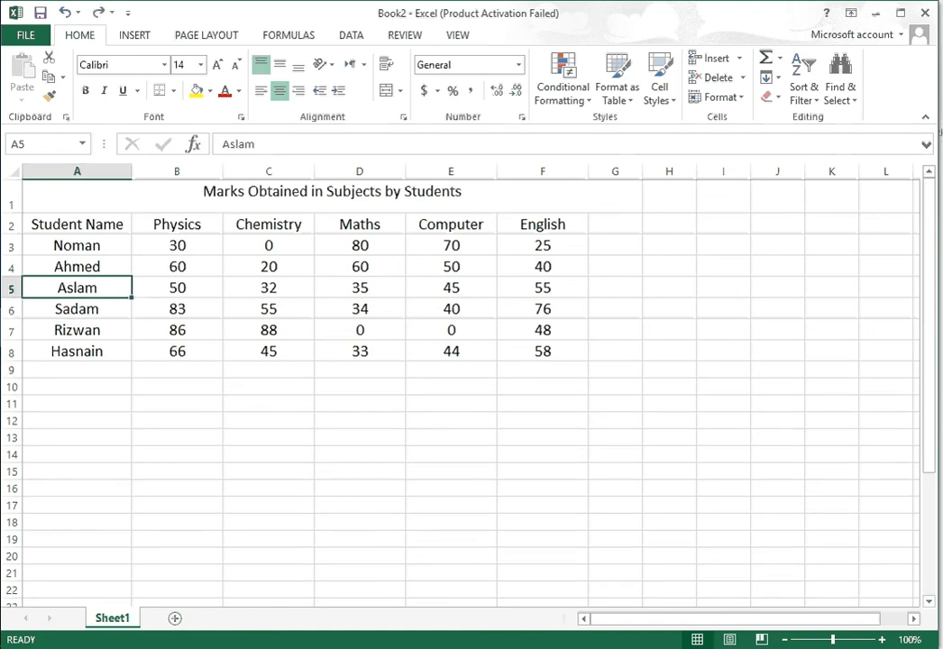
- Insert an entire blank row at cell A5 using the Insert Cells options
click(738, 57)
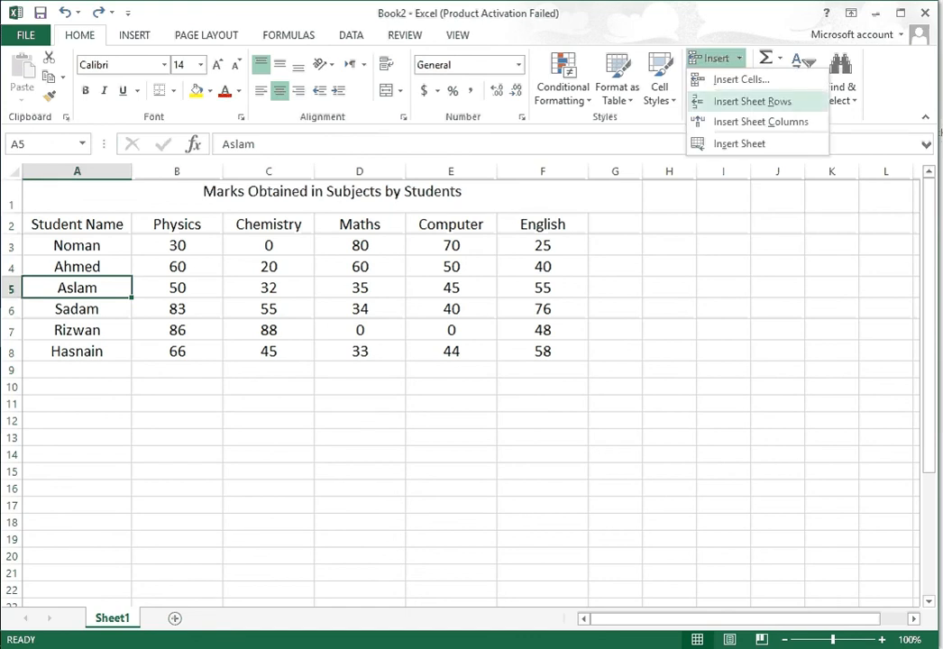
click(741, 79)
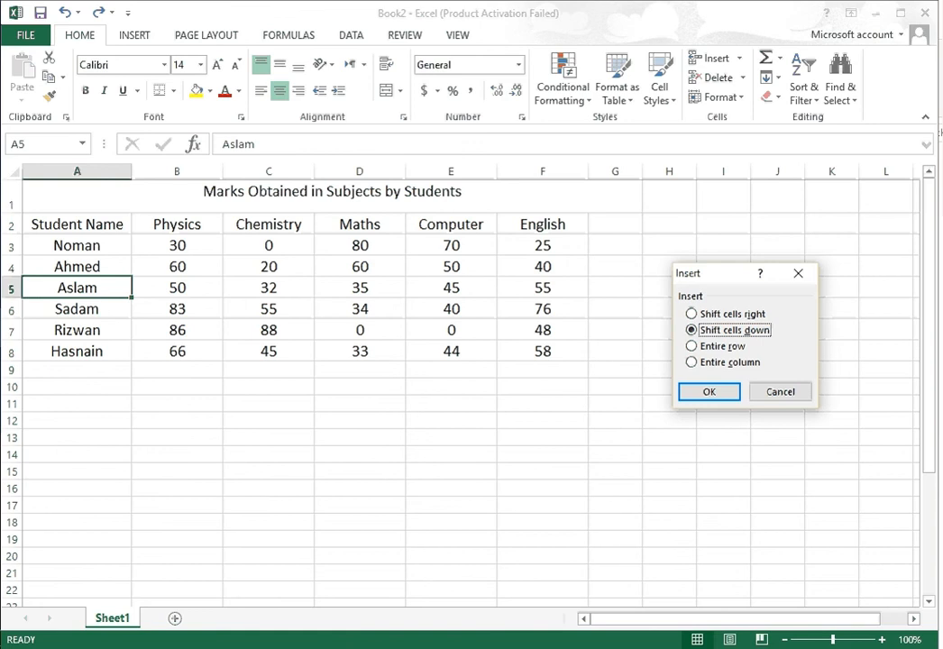
click(693, 346)
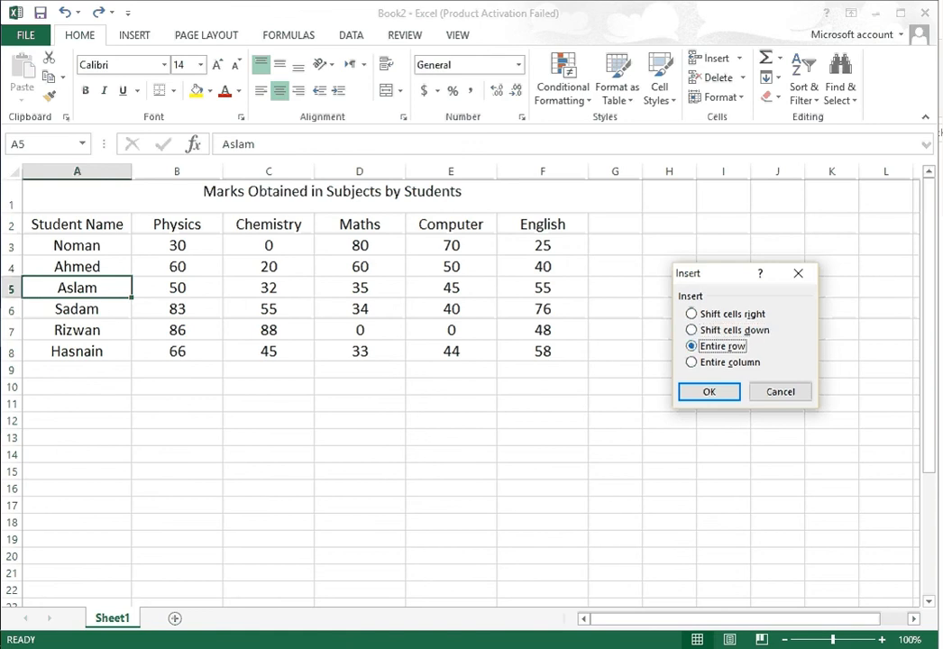
click(708, 391)
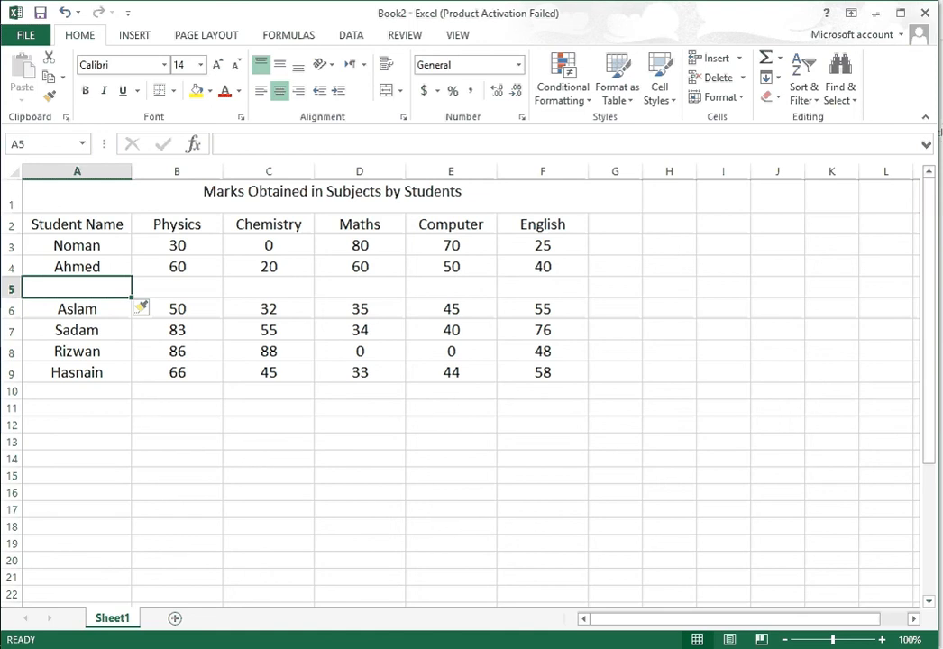
- Insert an entire column at the Physics heading in cell B2, and undo both the column and the earlier row insertion
click(177, 224)
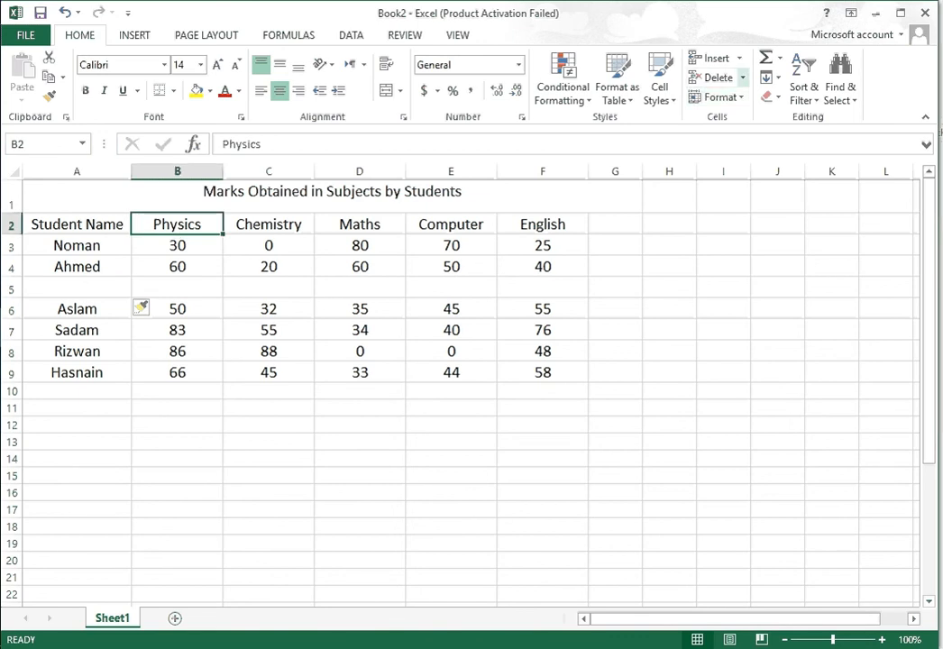
click(738, 58)
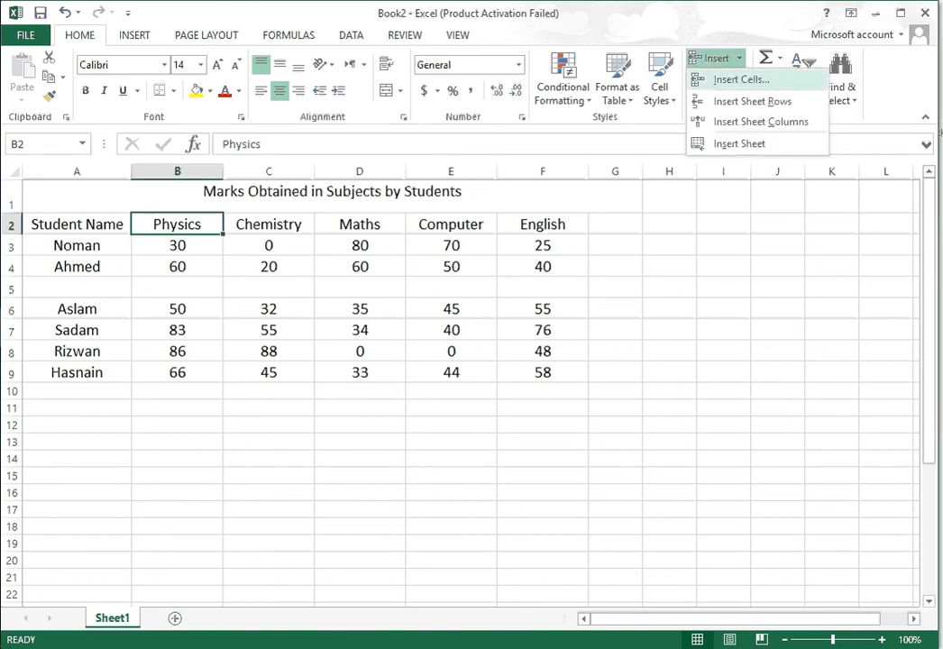
click(725, 78)
click(729, 361)
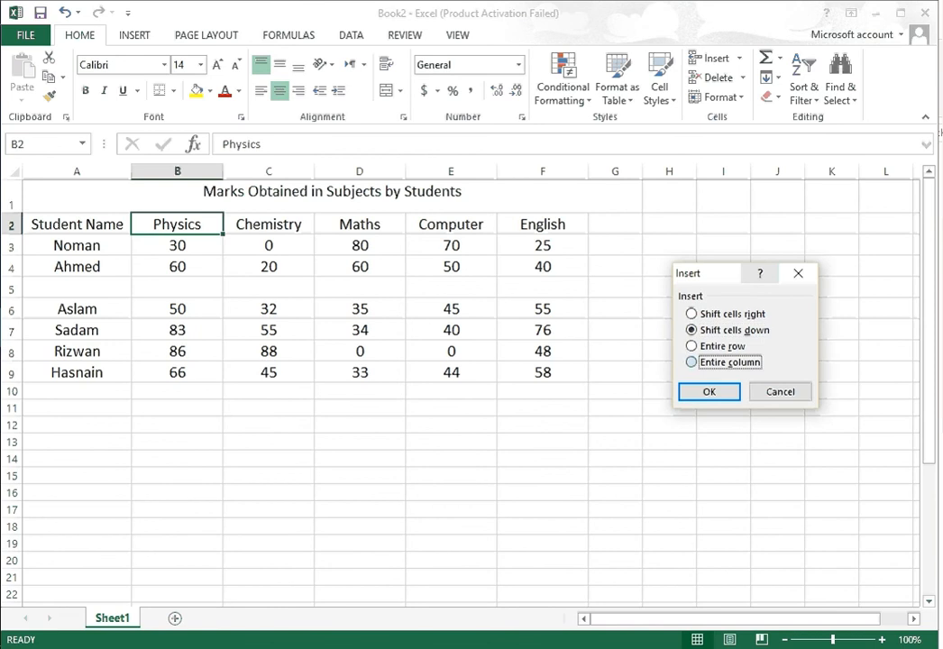
key(Return)
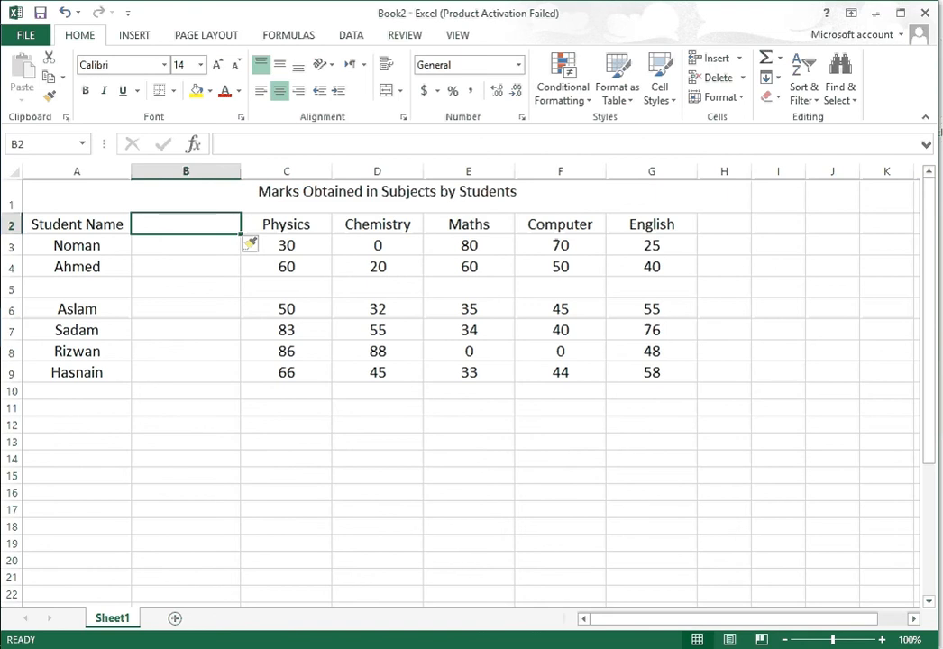
key(ctrl+z)
key(ctrl+z)
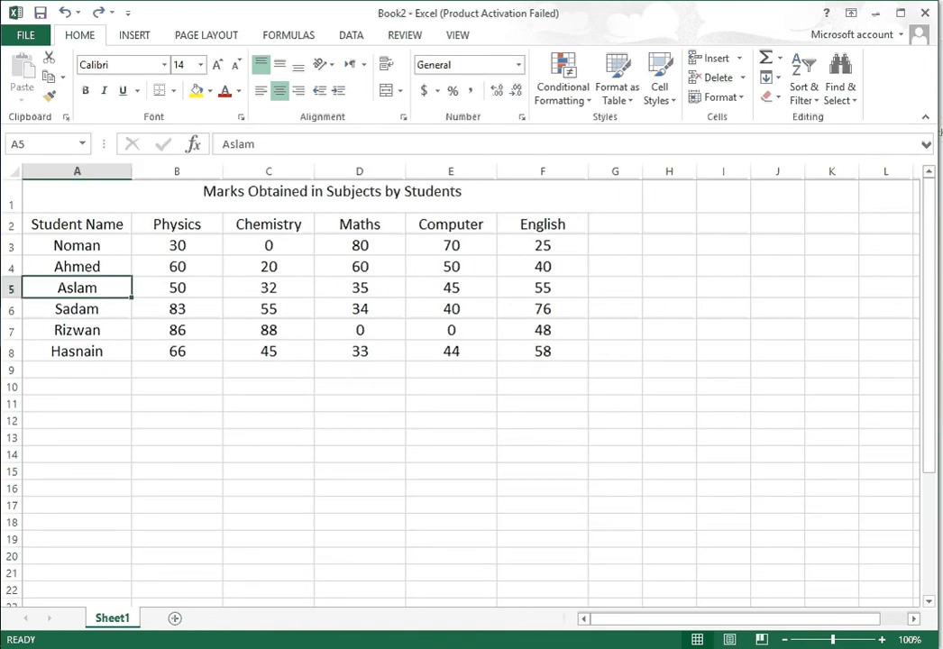
- Delete the entire row of cell A5 from the marks table using the Delete Cells options
click(742, 78)
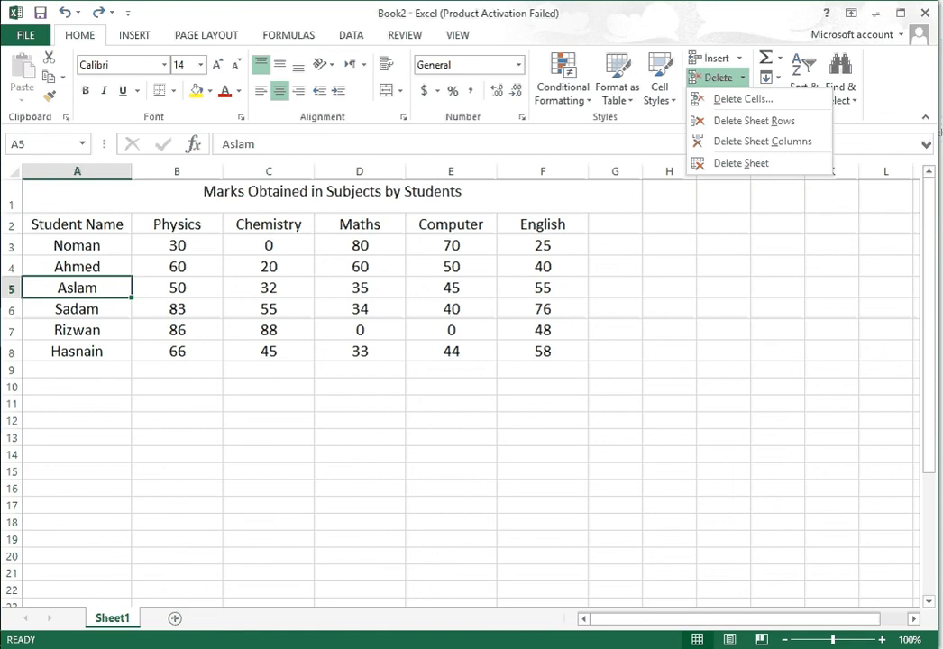
click(742, 98)
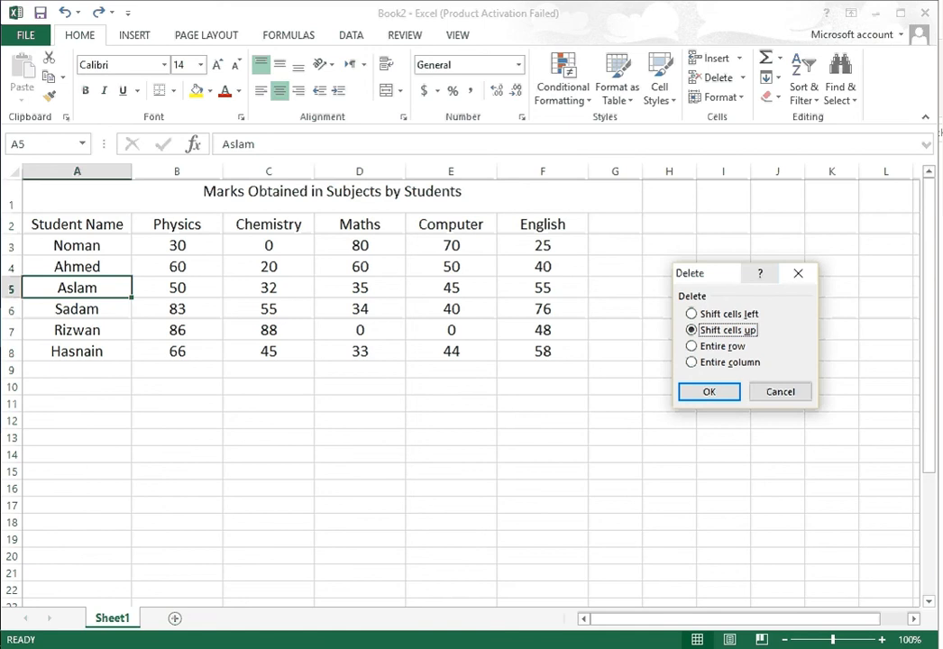
key(Down)
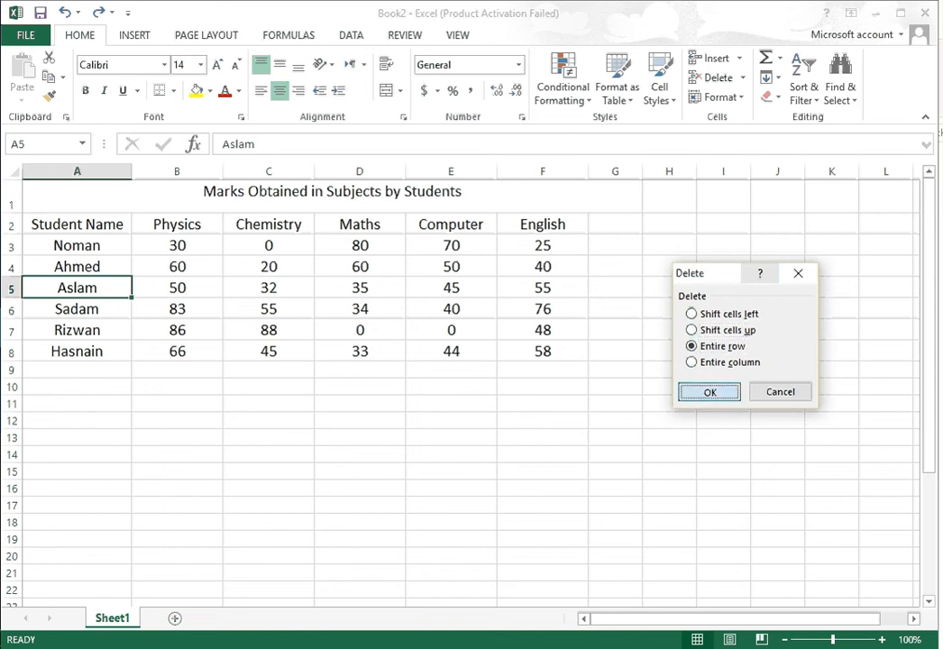
key(Return)
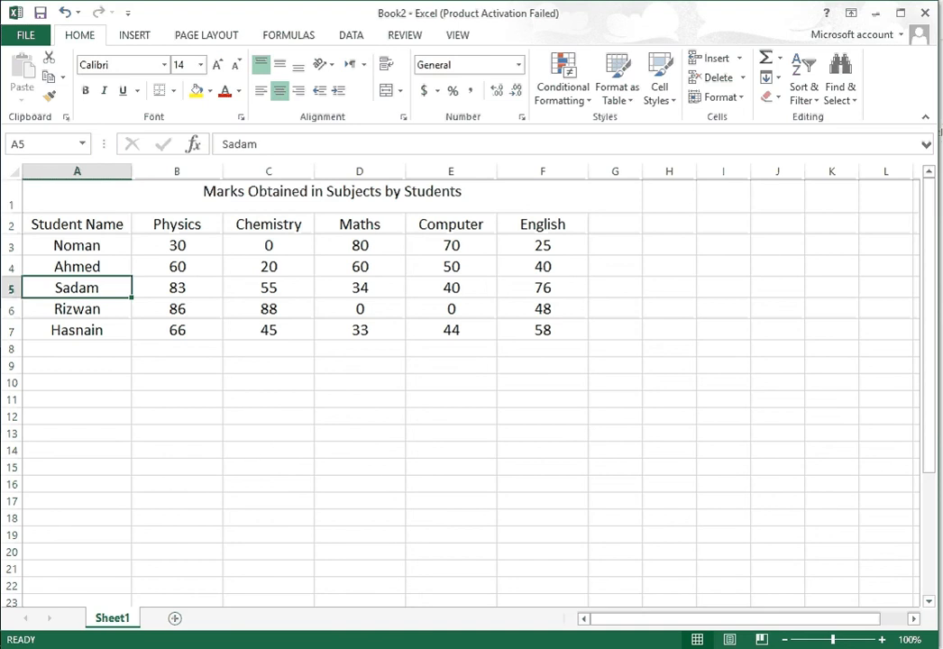
- Middle-align the merged title "Marks Obtained in Subjects by Students" vertically in row 1
click(361, 193)
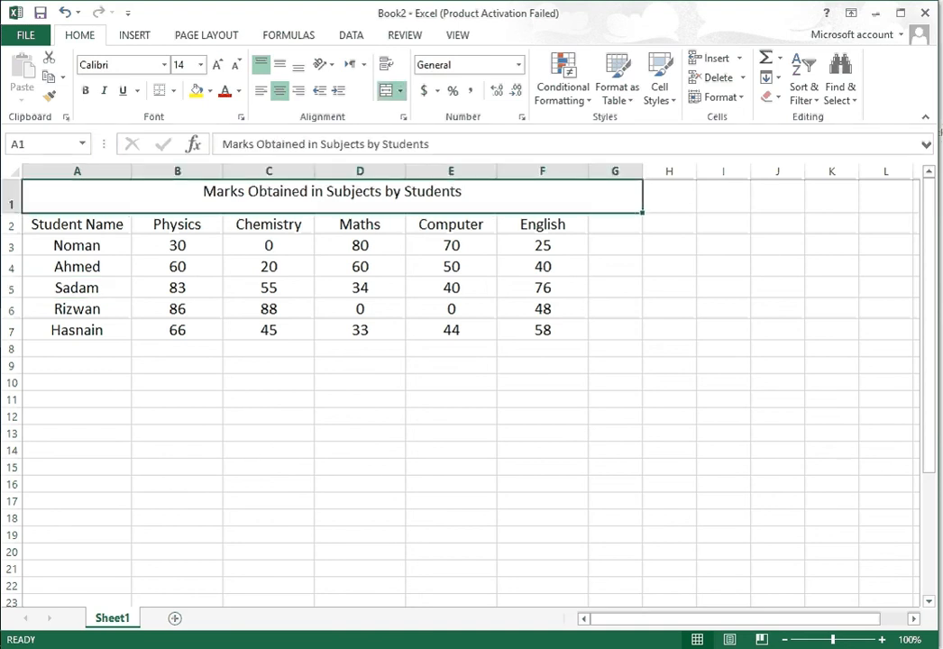
click(279, 64)
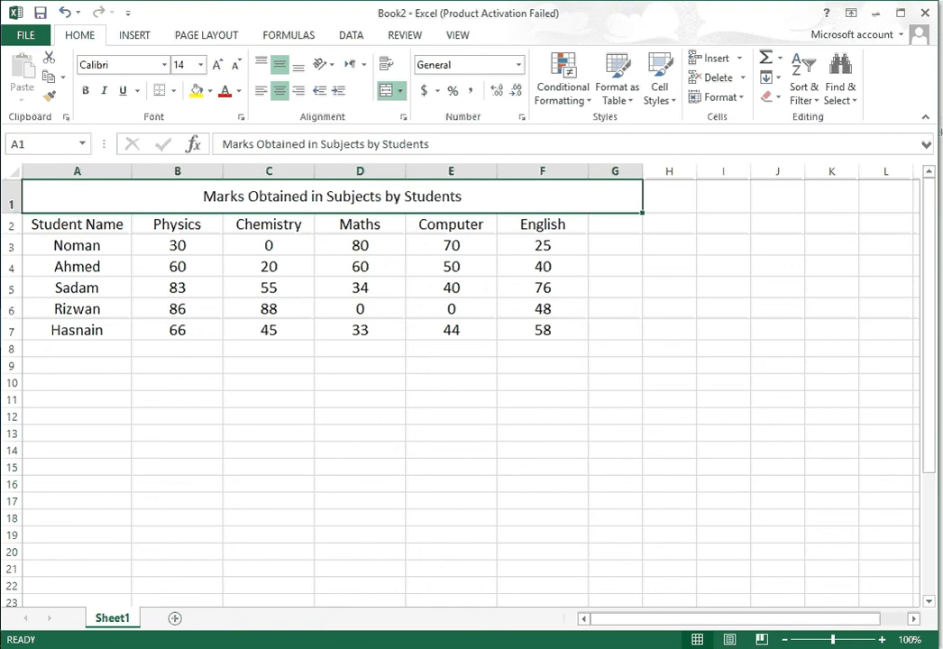
click(360, 267)
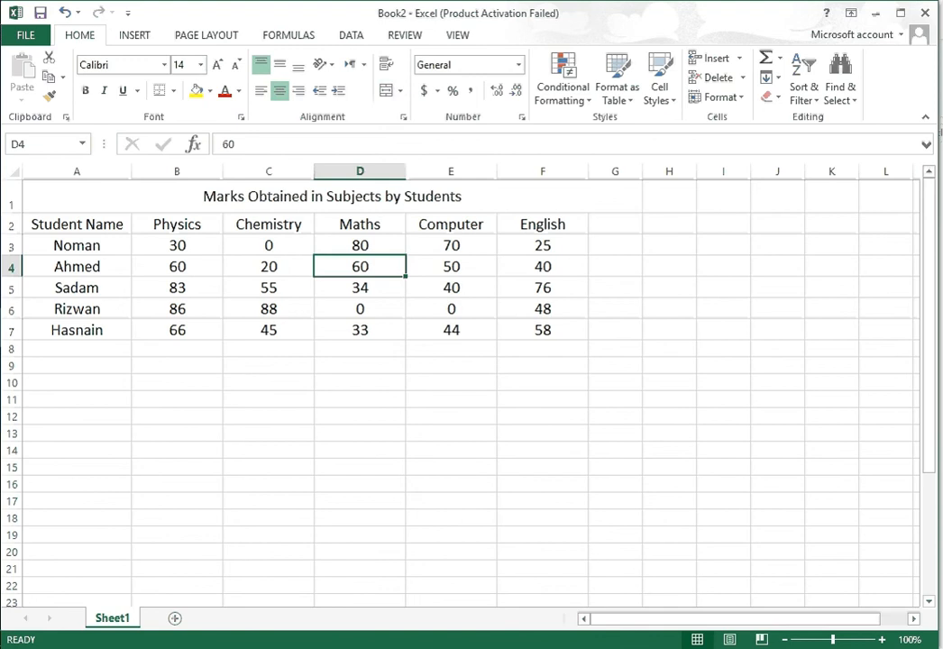
- Merge and center the empty cells A8:C8 below the table, and unmerge them
click(399, 90)
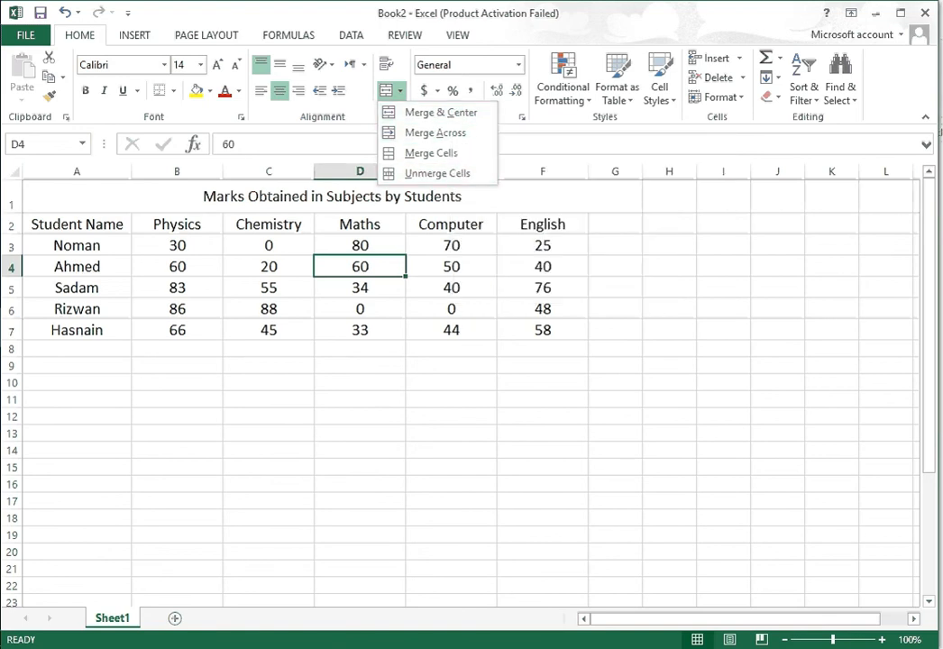
key(Escape)
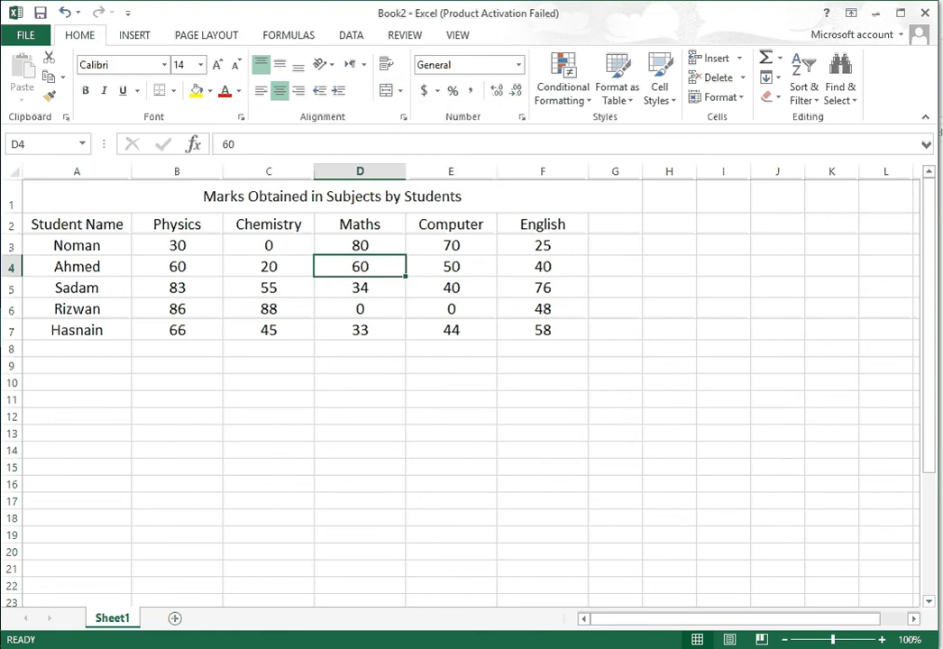
click(77, 349)
drag(77, 348, 269, 349)
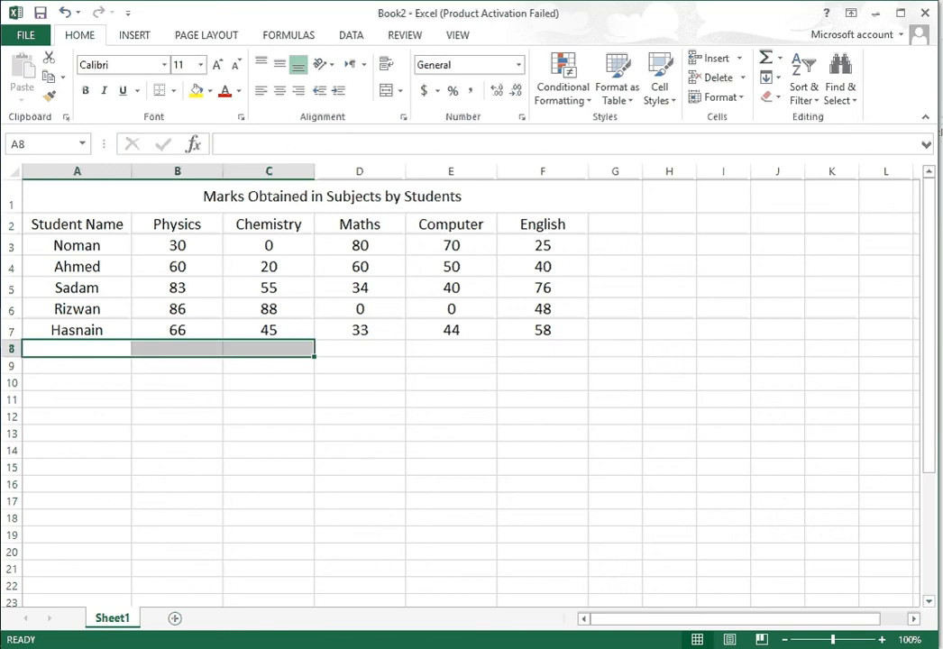
click(400, 91)
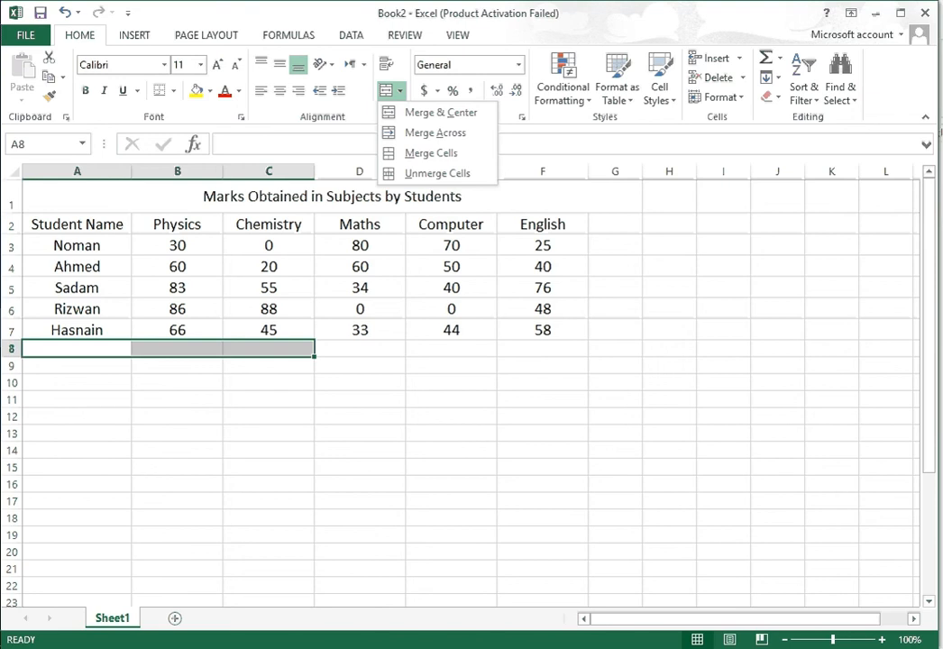
click(437, 112)
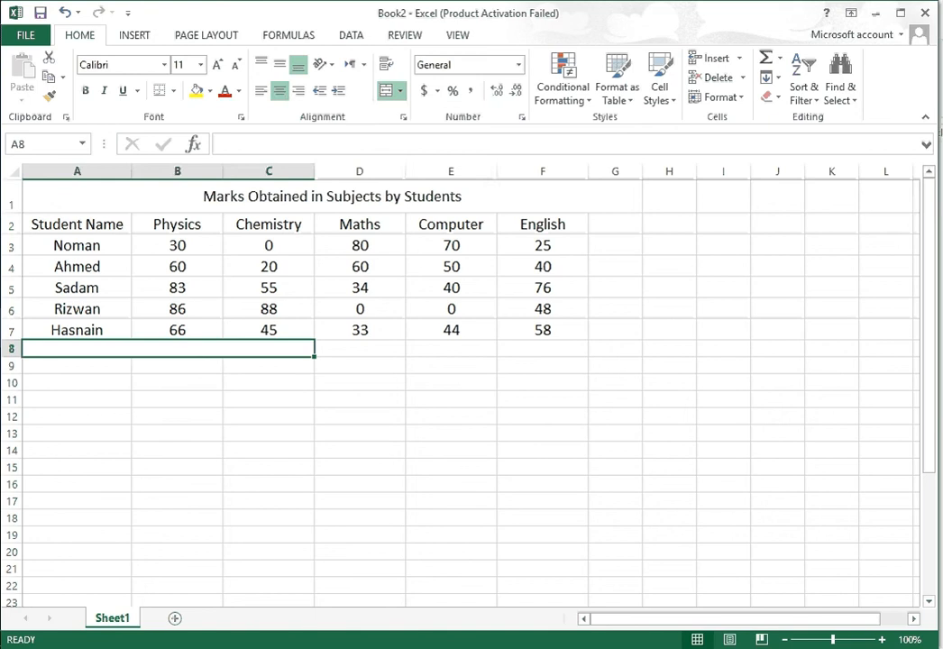
click(400, 90)
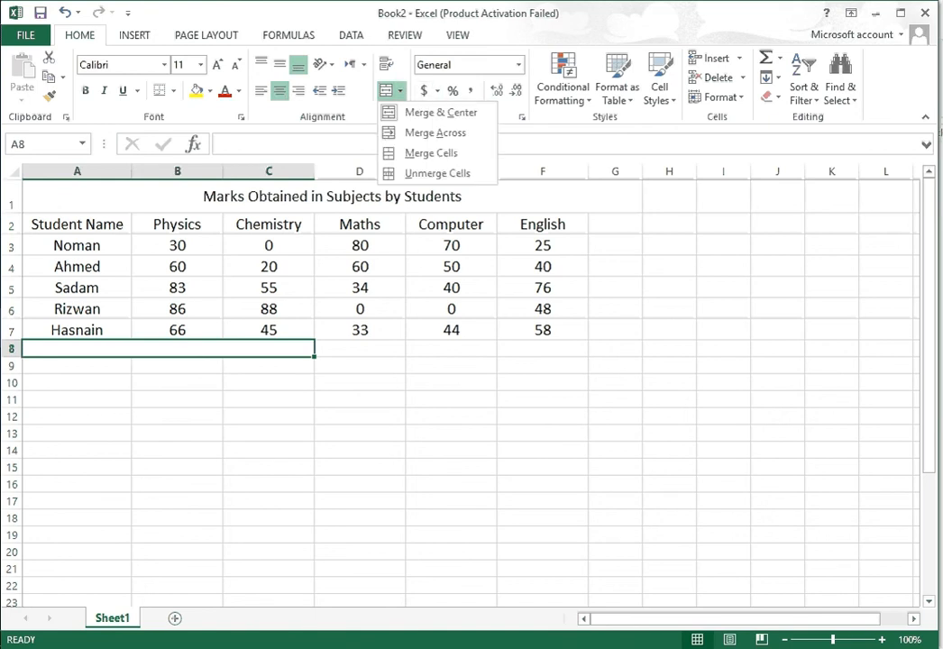
click(437, 172)
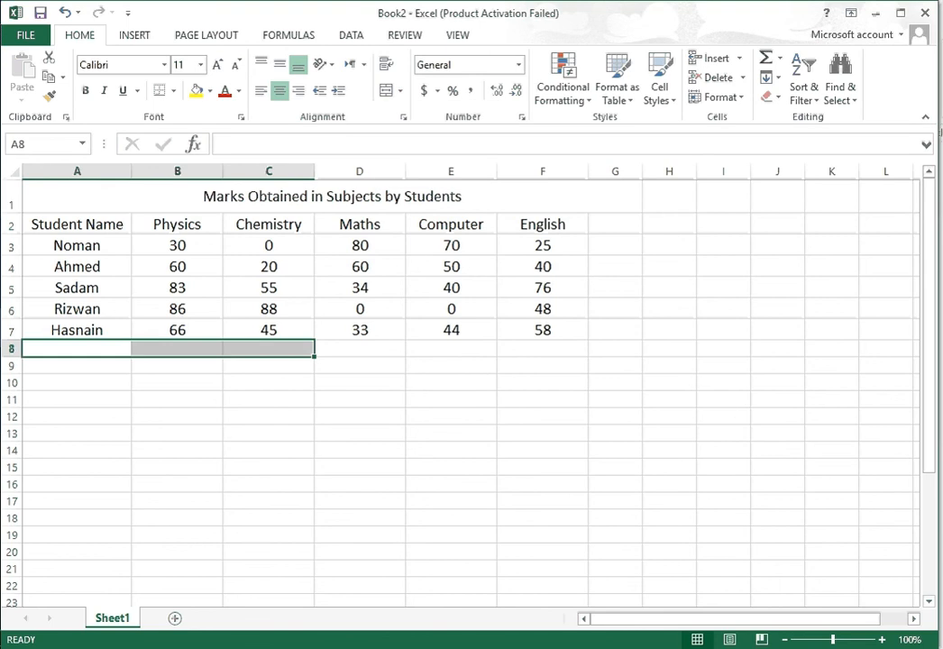